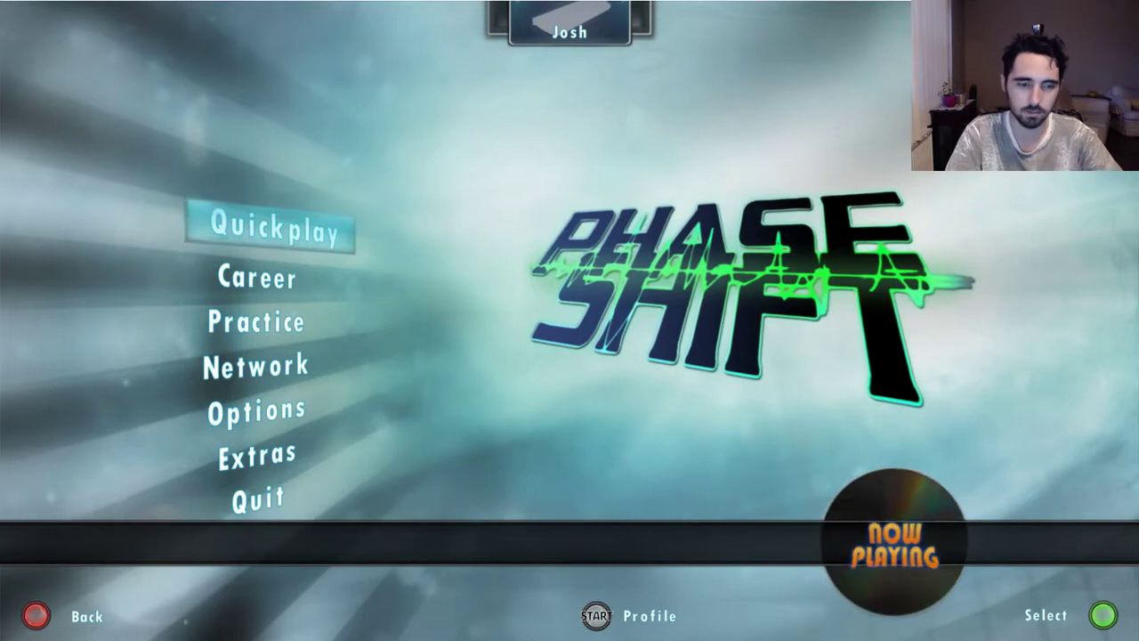
Open Quickplay and select Muldjord's Let It R.I.P. from the song list
key(1)
key(Down)
key(Down)
key(Down)
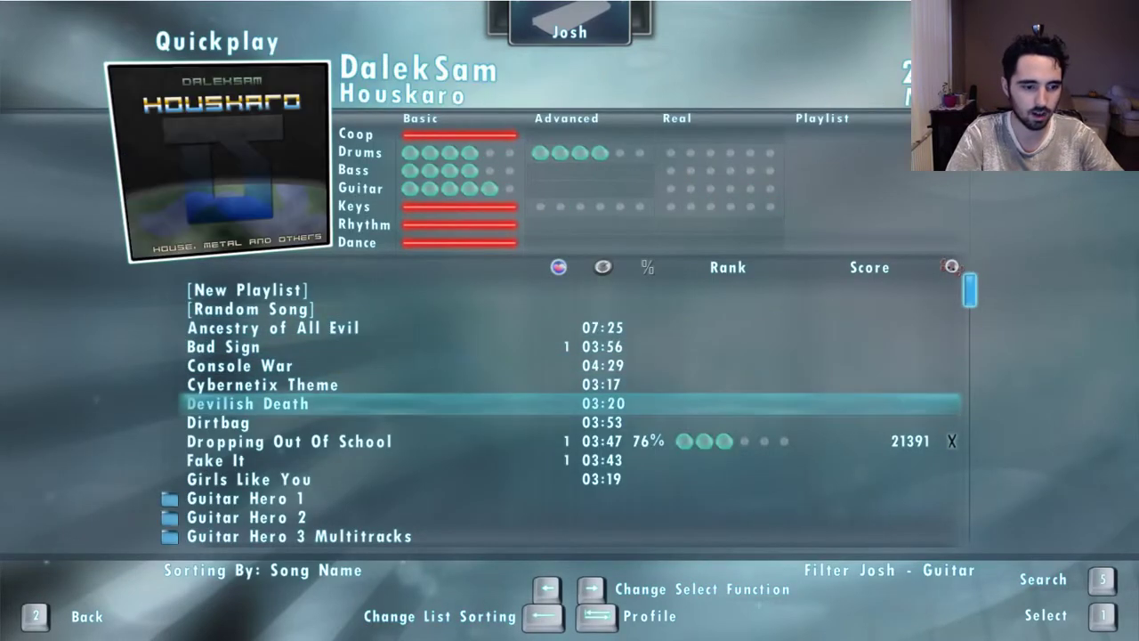
key(Down)
key(Down)
key(Down)
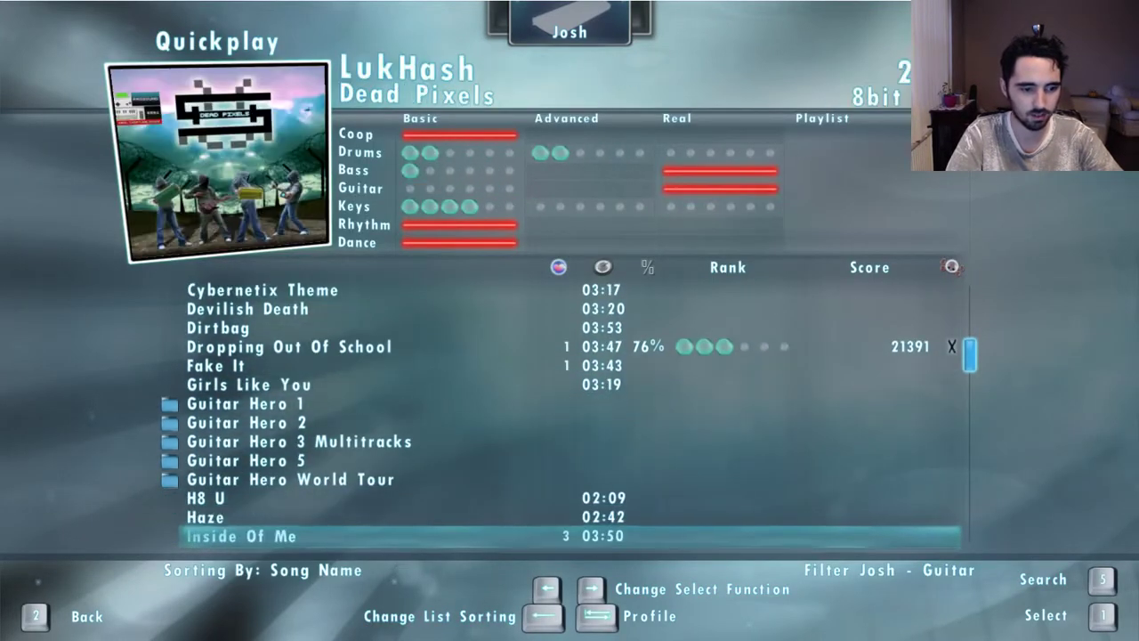
key(Up)
key(Down)
key(Up)
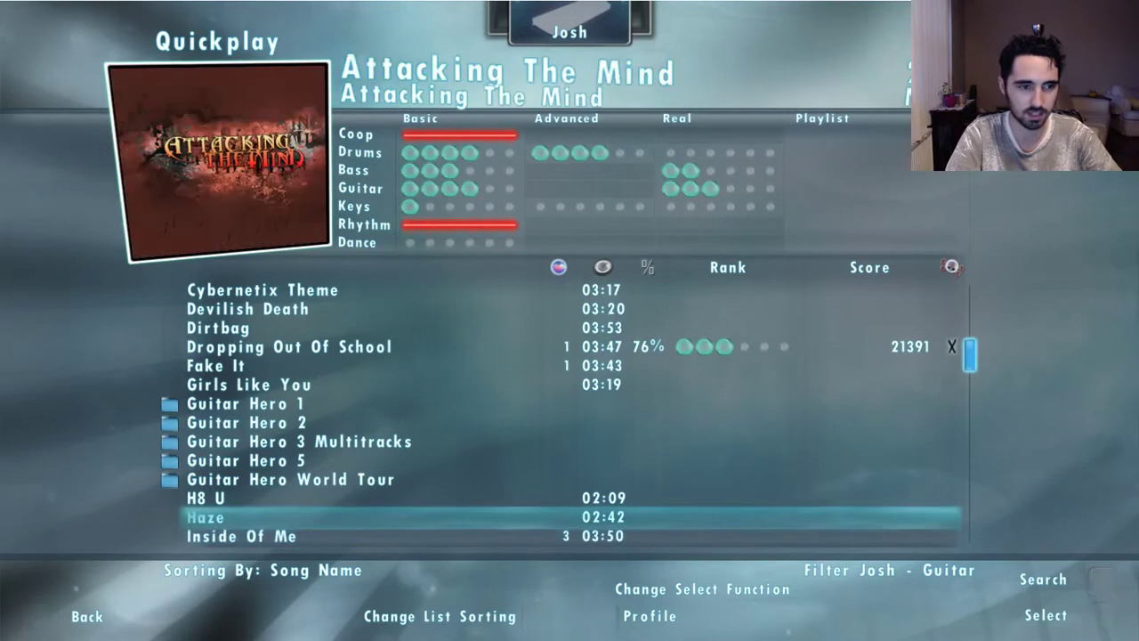
key(Down)
key(Down)
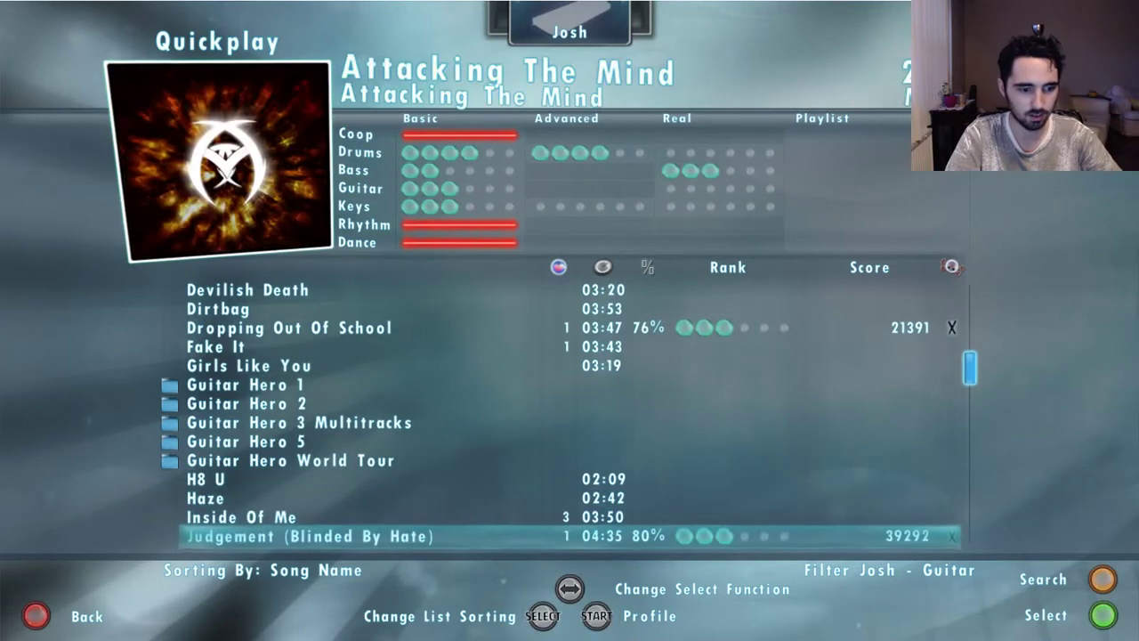
key(Down)
key(Return)
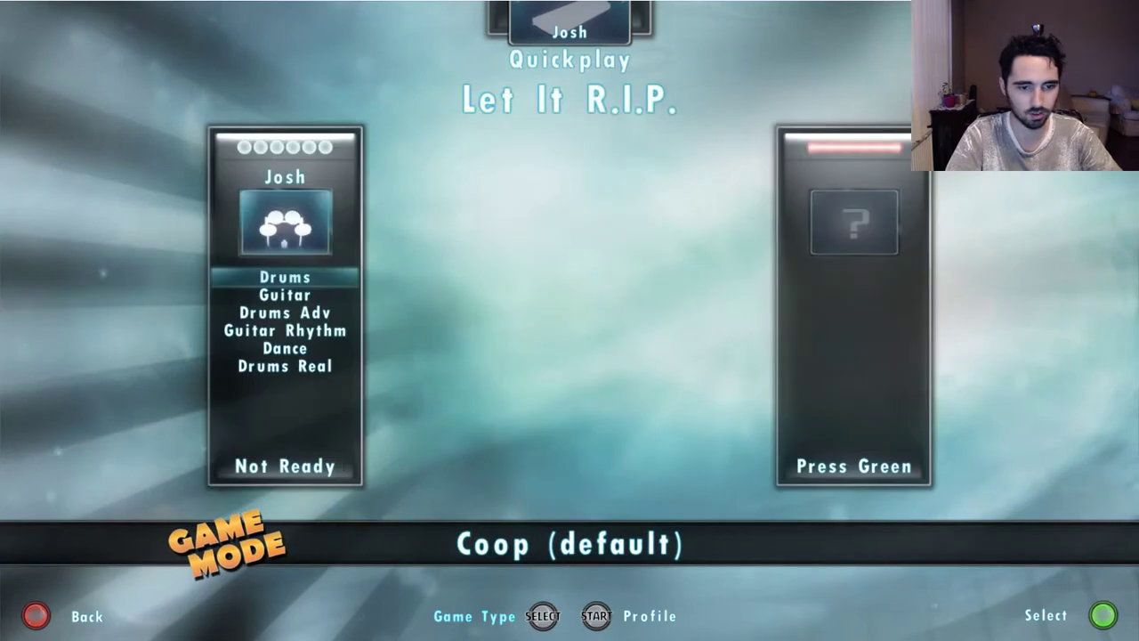
Choose Guitar on Expert difficulty and get ready to play
key(Down)
key(Down)
key(Down)
key(Up)
key(Up)
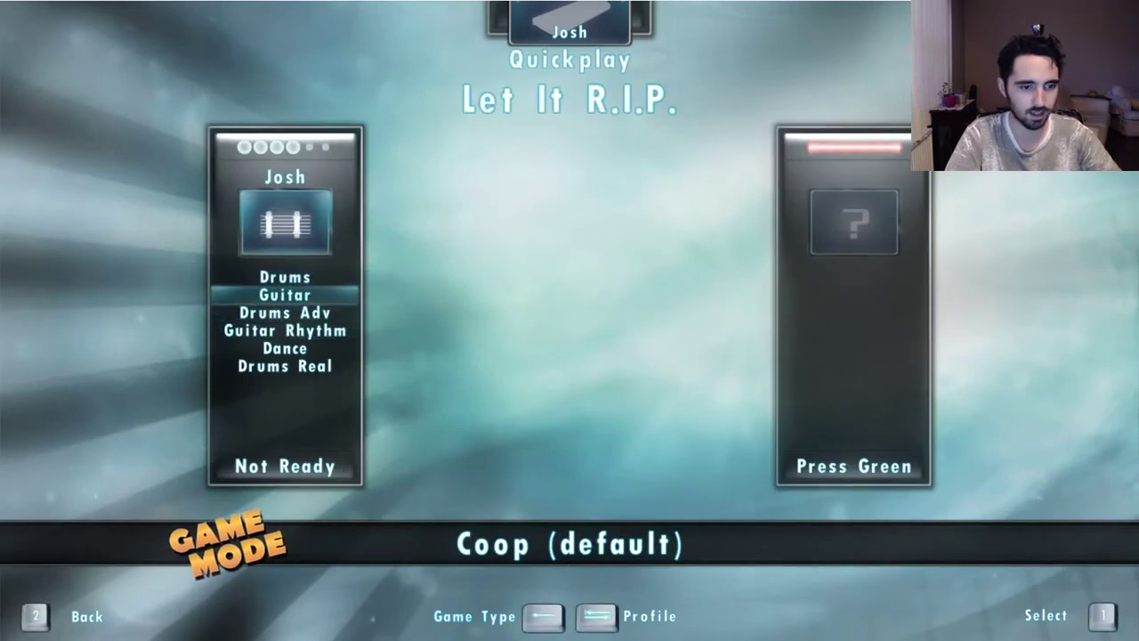
key(Return)
key(Return)
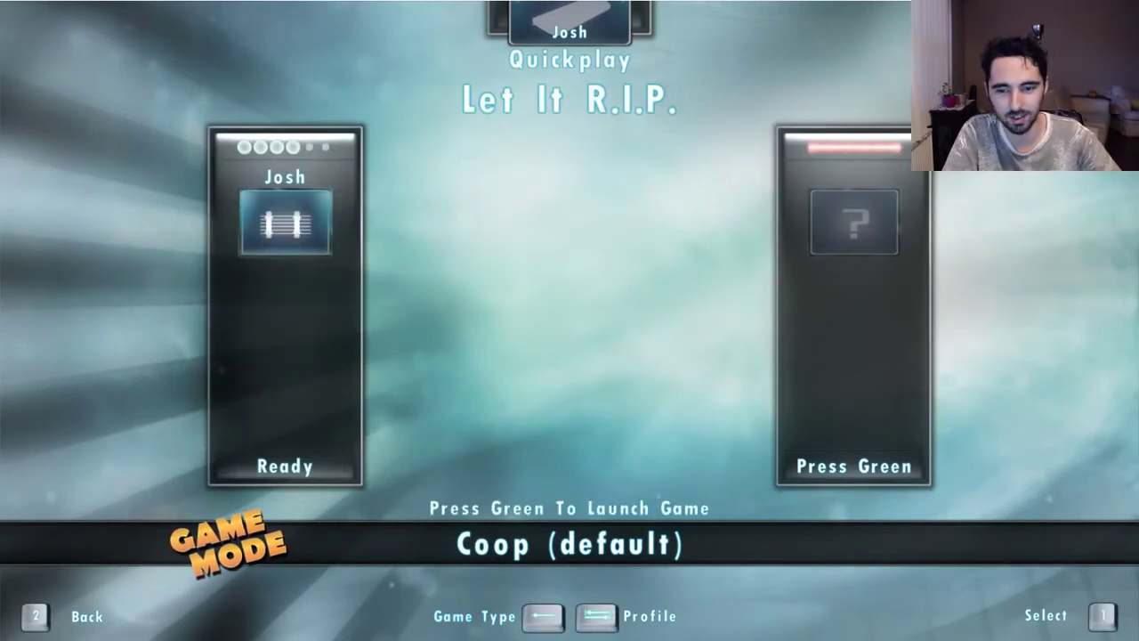
key(Return)
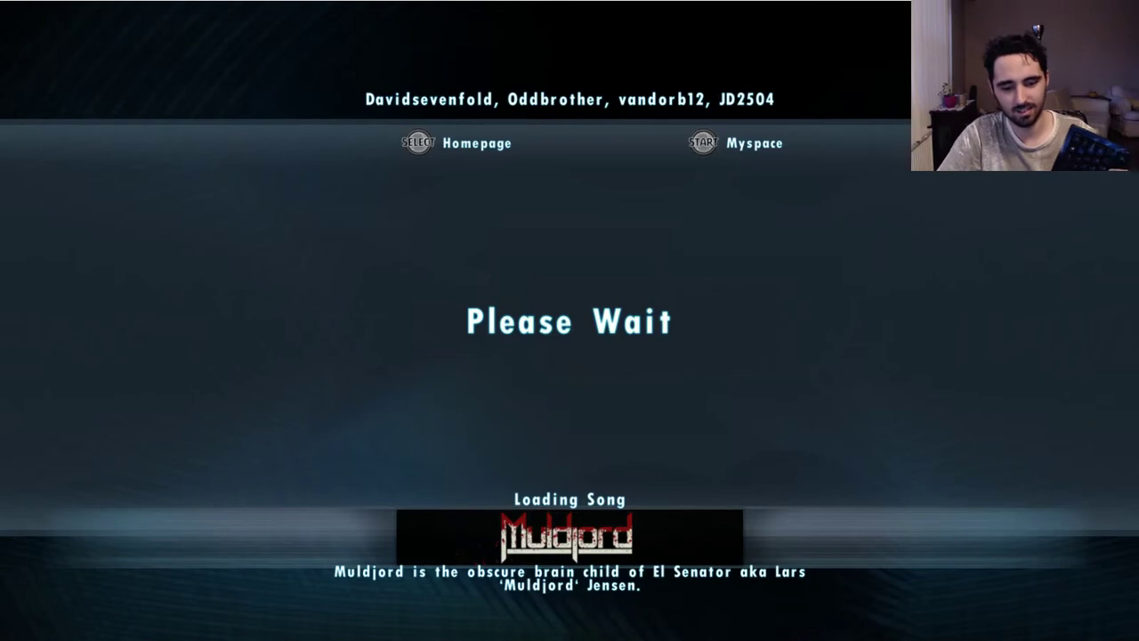
Start Let It R.I.P., play notes on the F2 and F3 fret keys, then pause
key(Return)
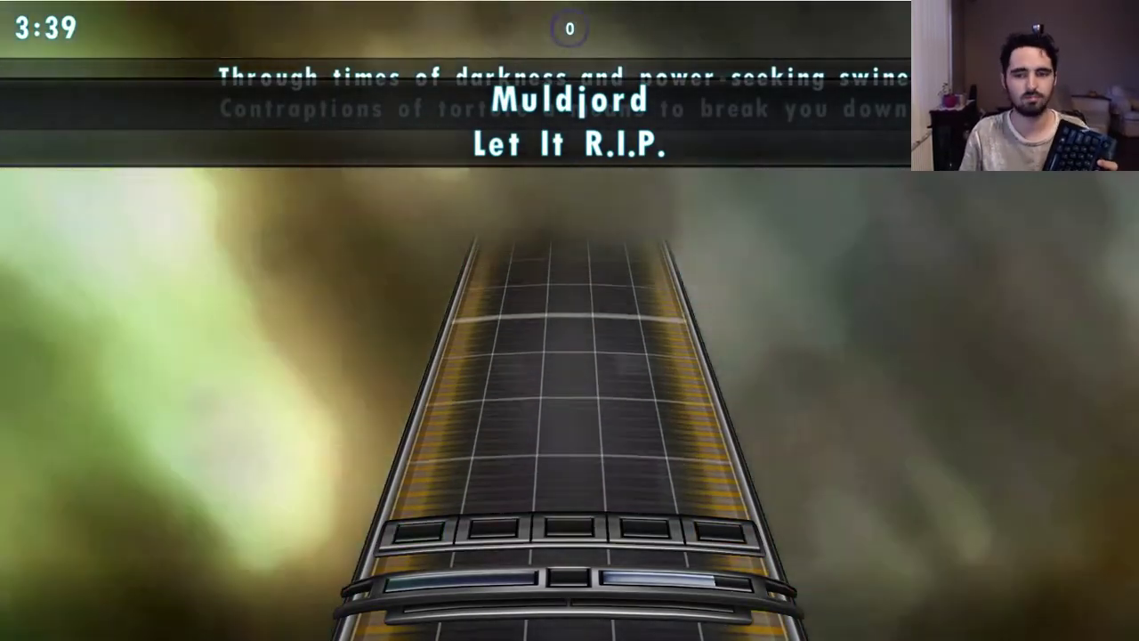
key(F2)
key(F3)
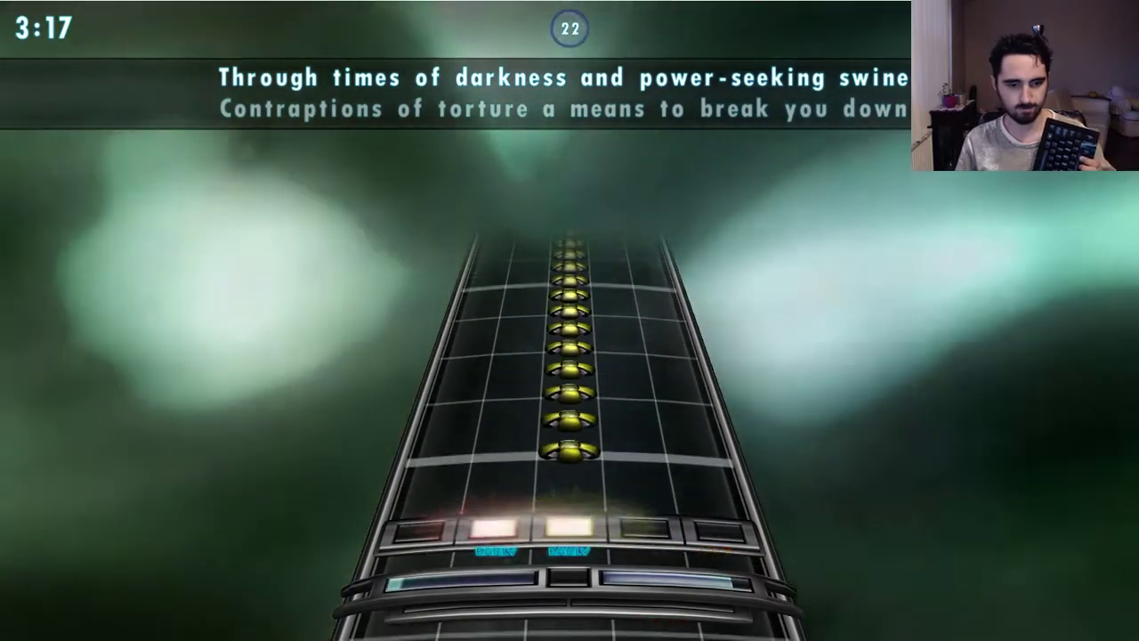
key(Escape)
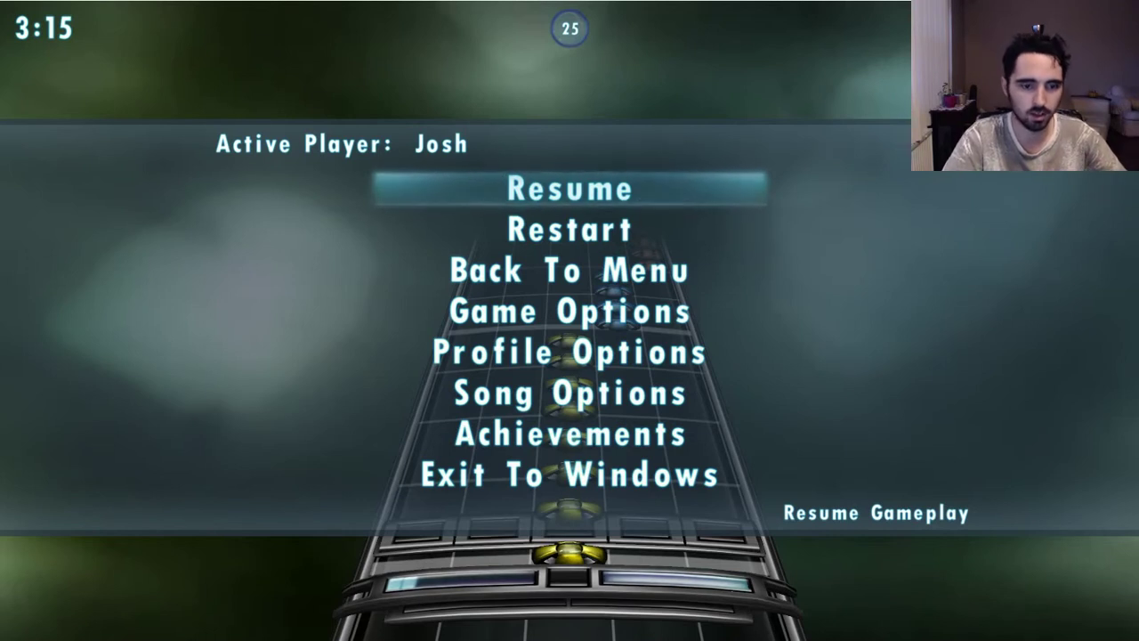
Quit the paused song via Back To Menu and leave Quickplay for the main menu
key(Down)
key(Down)
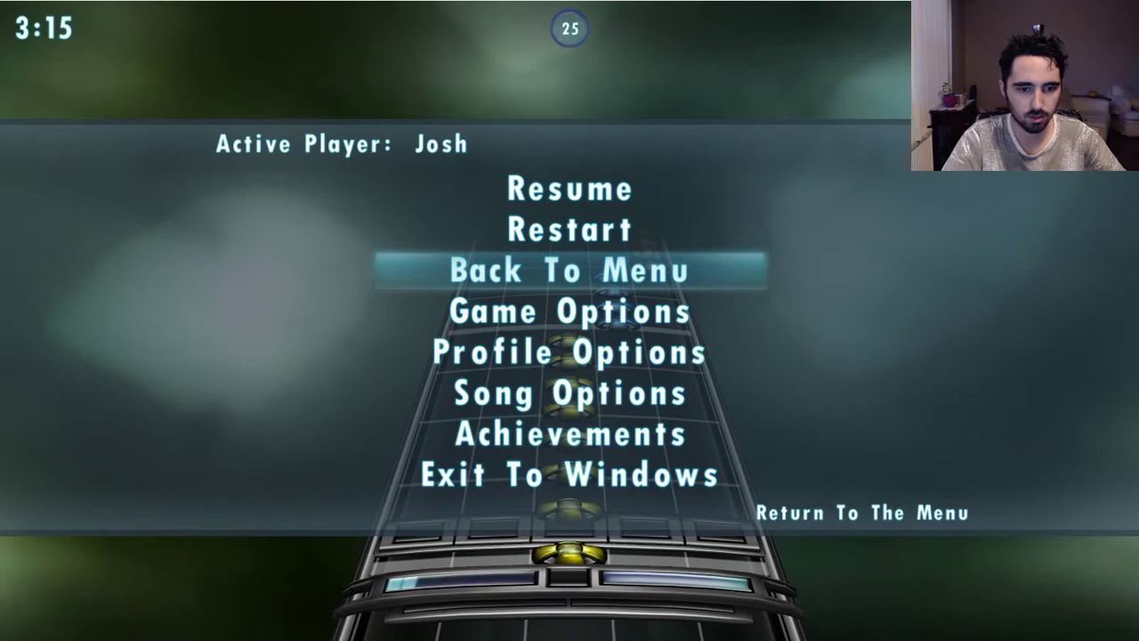
key(Return)
key(Up)
key(Up)
key(Up)
key(Up)
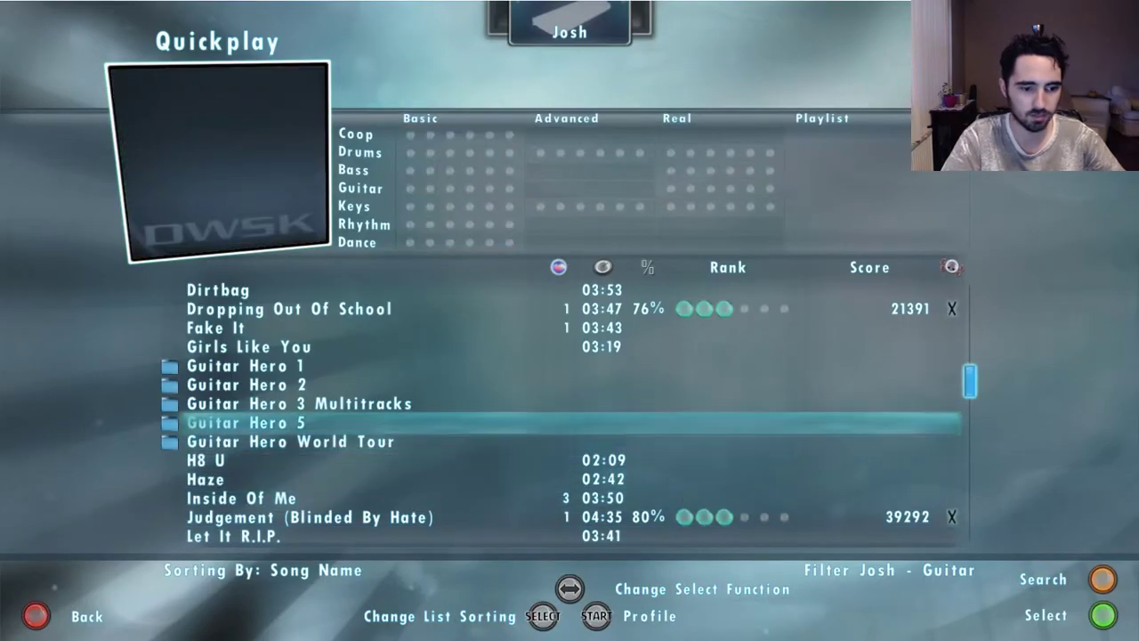
key(Up)
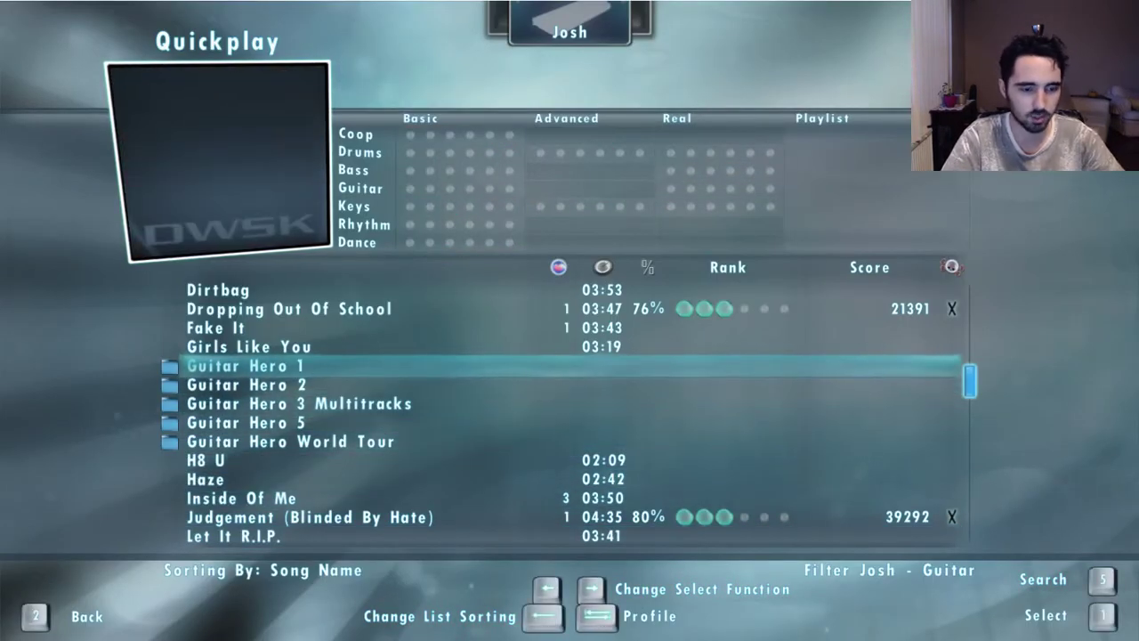
key(Escape)
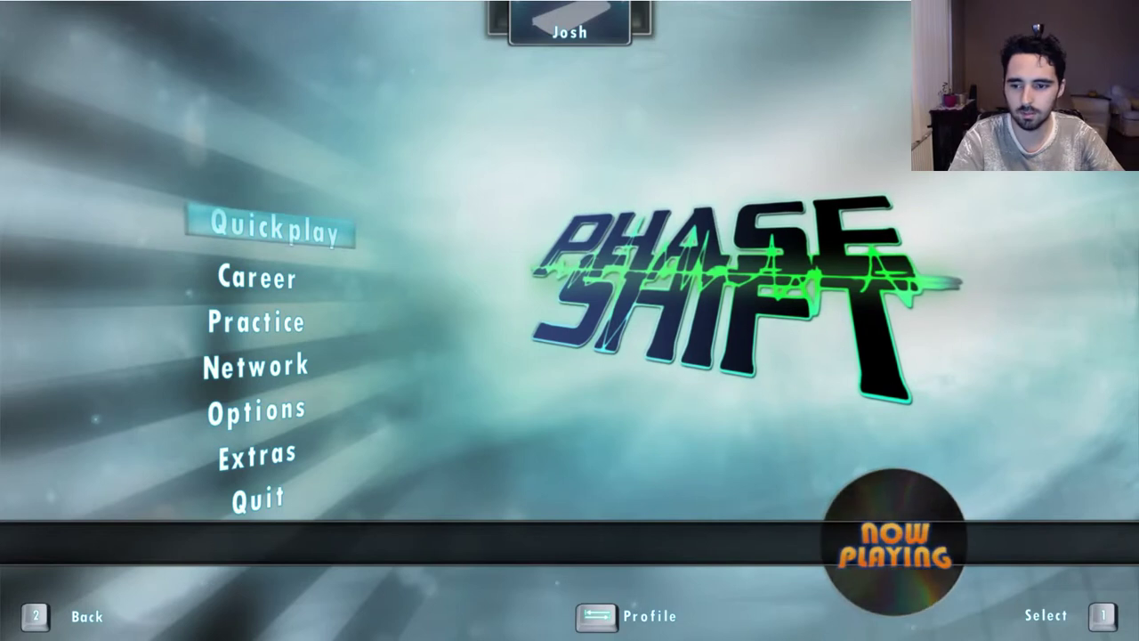
Look through the Guitar Hero and Official Setlist careers' tiers, then add a new career 'My Test Campaign'
drag(1023, 237, 675, 207)
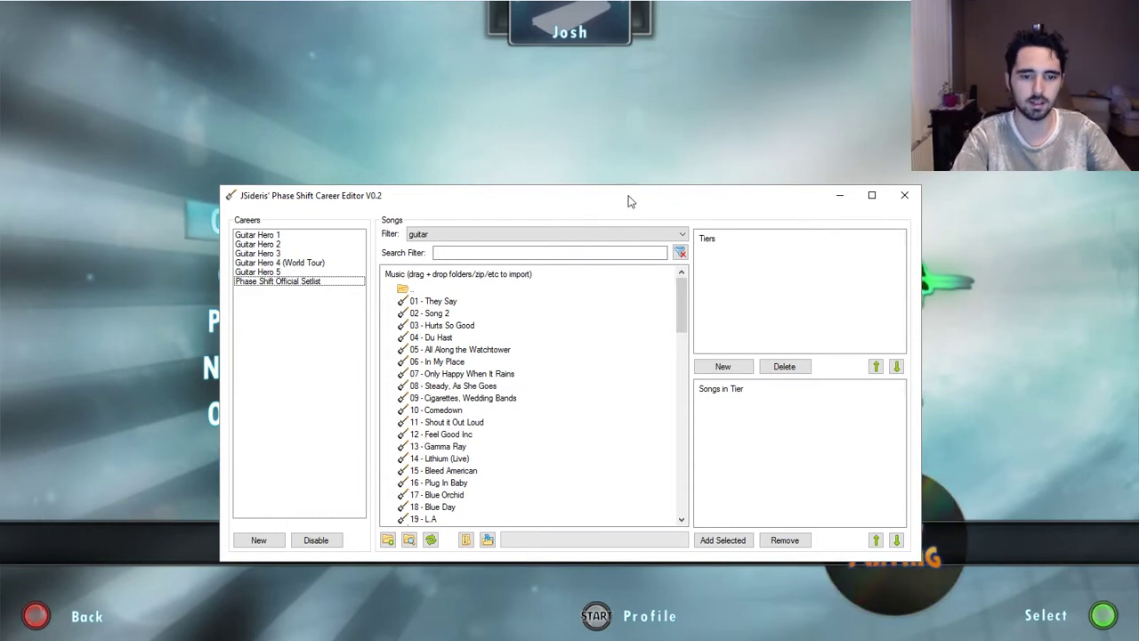
drag(628, 197, 612, 149)
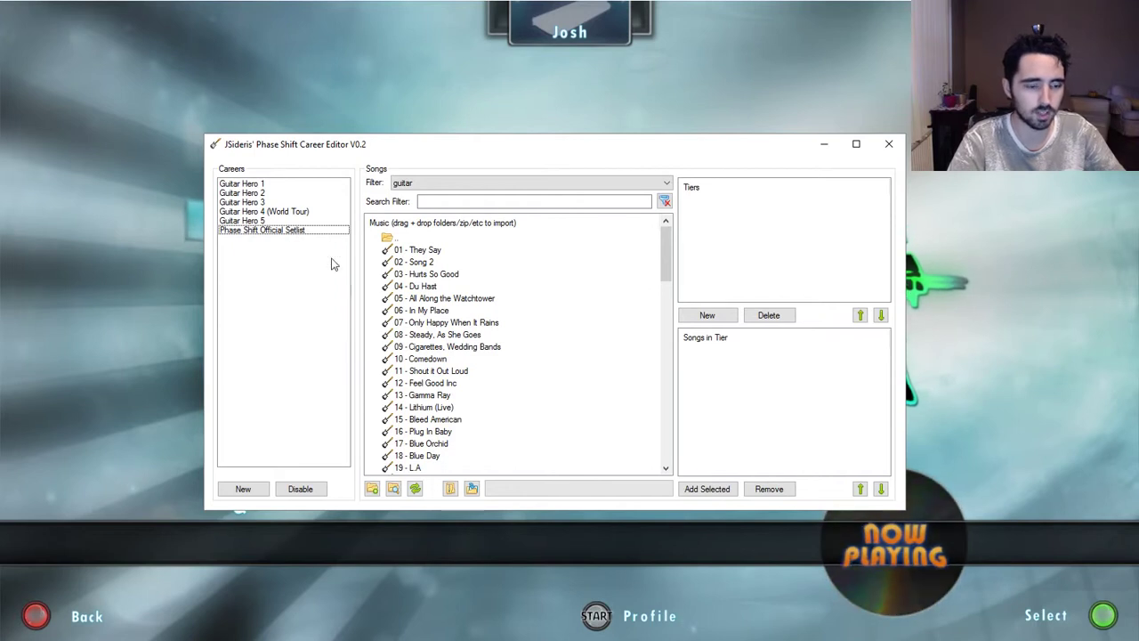
click(247, 222)
click(246, 202)
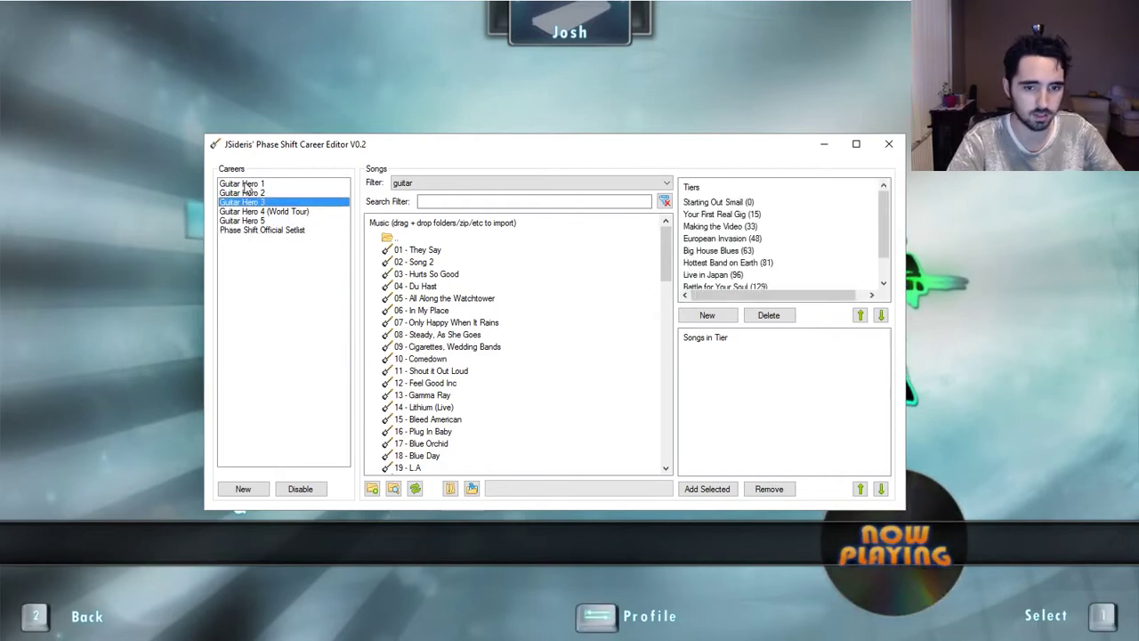
click(246, 192)
click(258, 220)
click(257, 230)
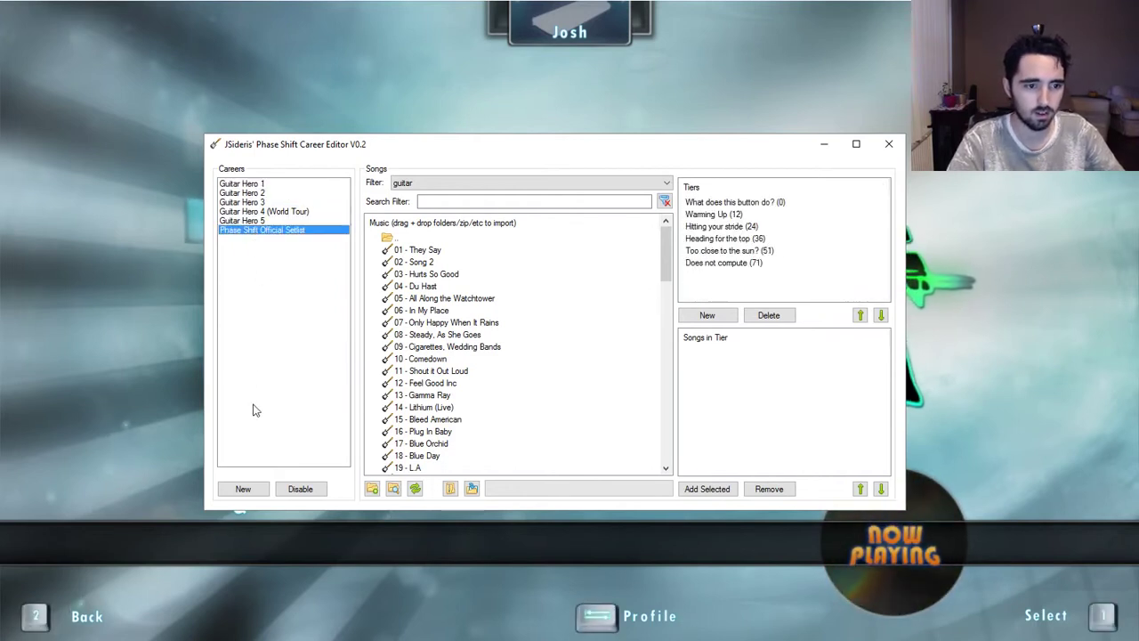
click(254, 491)
text(My Test Campaign)
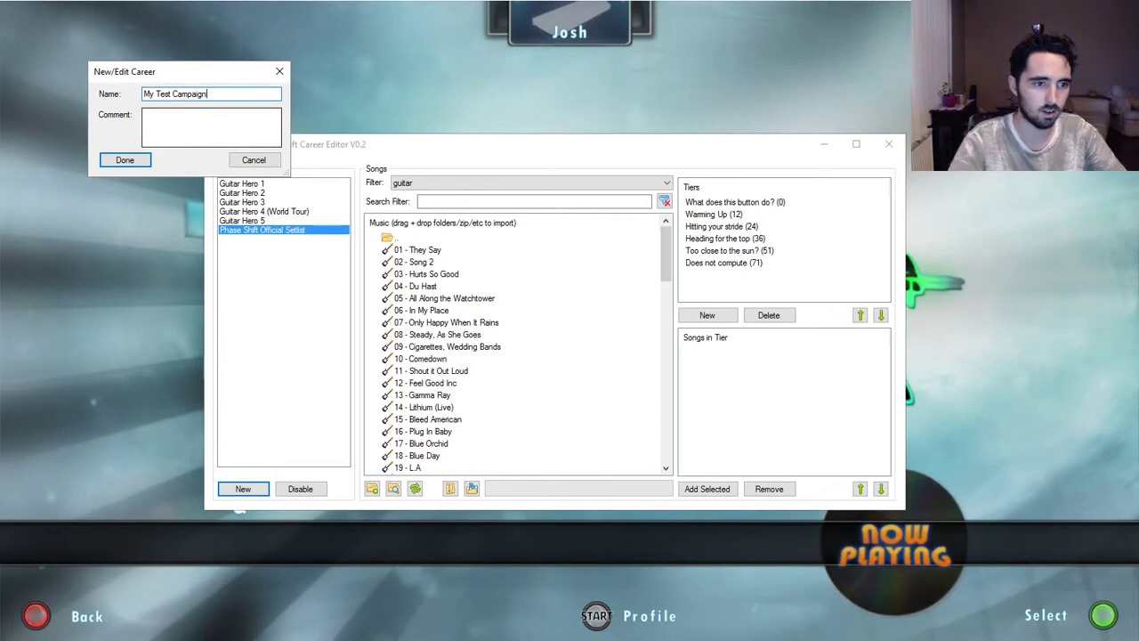
click(124, 160)
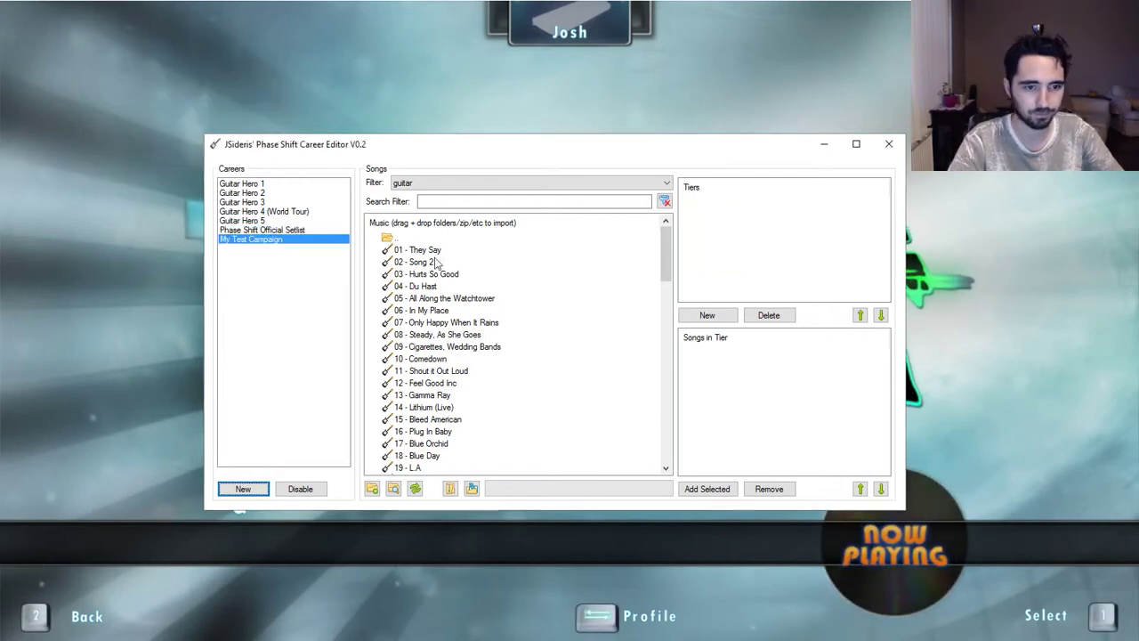
Select songs 08 through 14 and keep Guitar as the song filter
shift+click(433, 405)
click(763, 252)
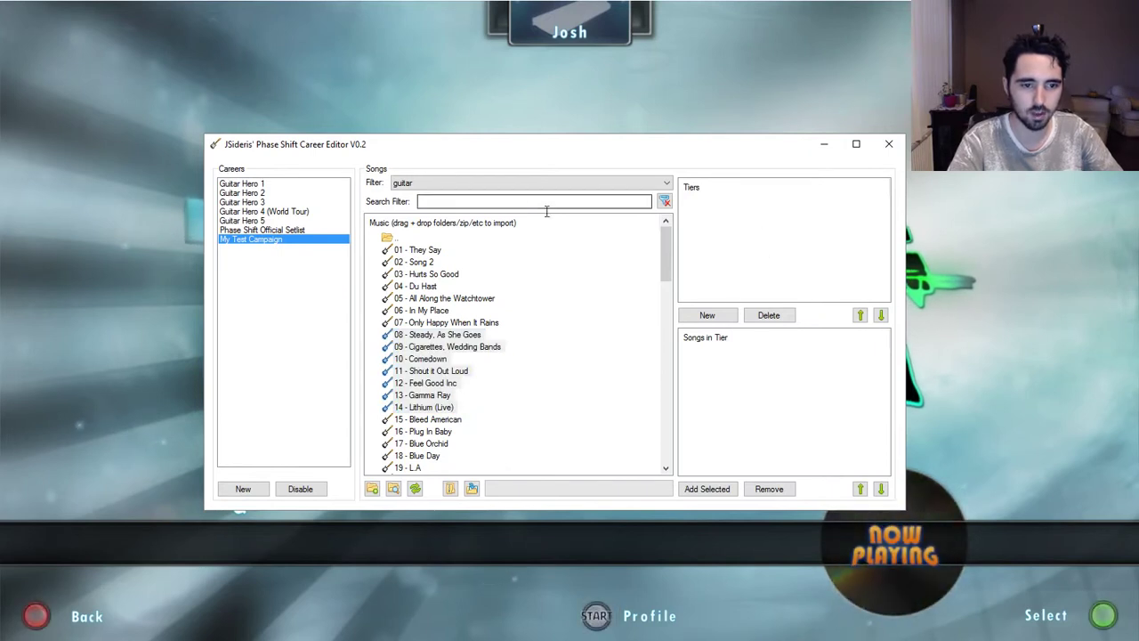
click(412, 185)
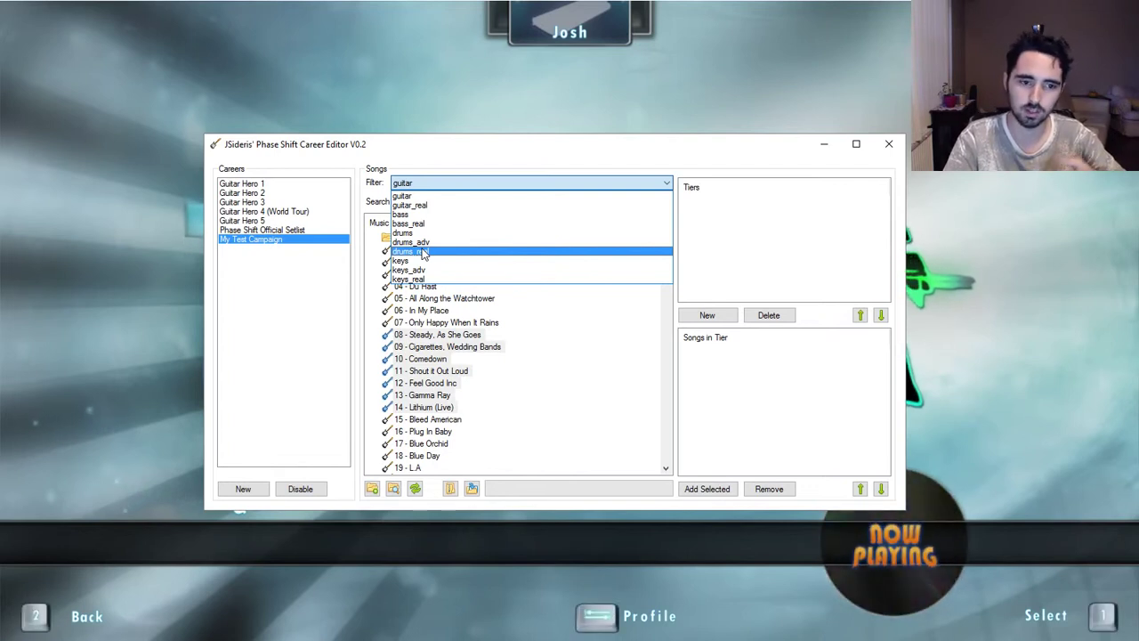
click(600, 196)
Add an empty tier named 'Tier 1' to My Test Campaign
click(708, 315)
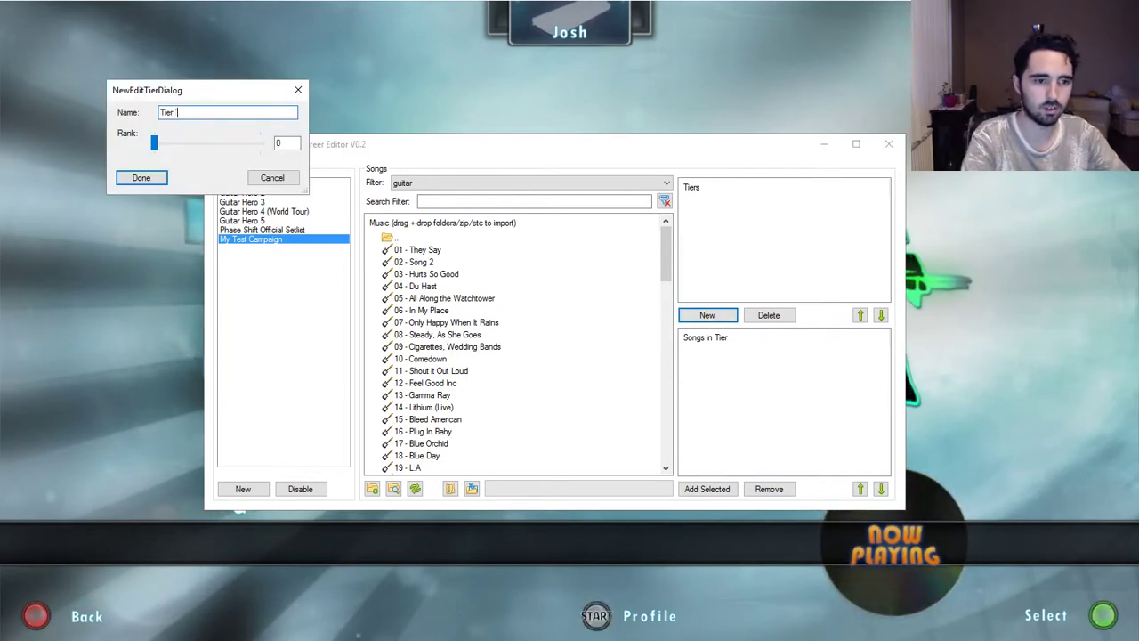
text(1)
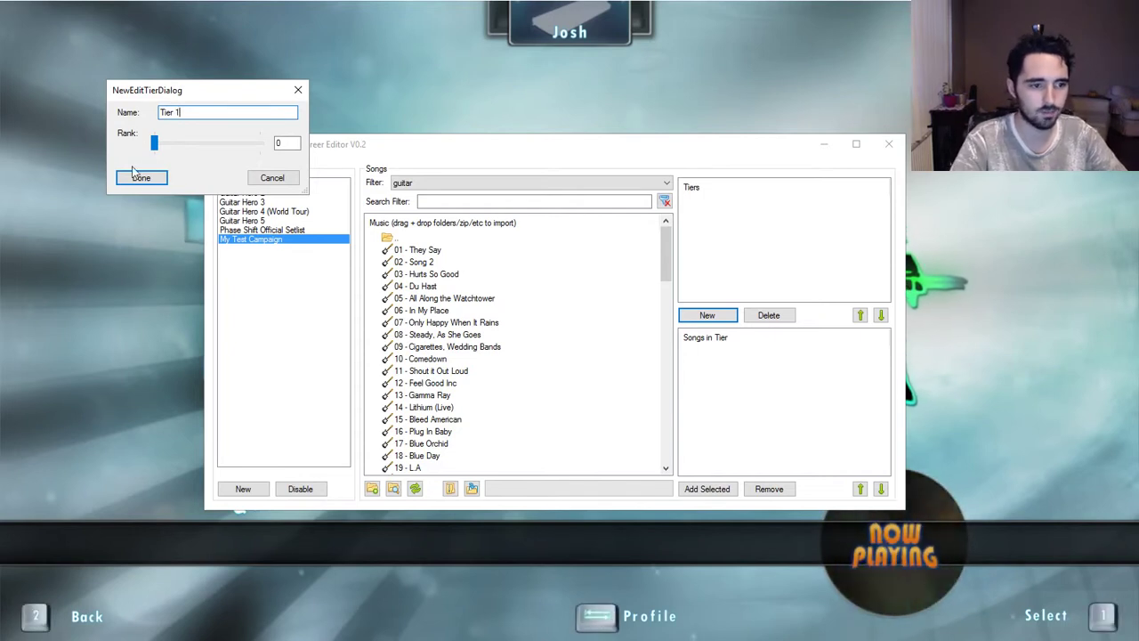
click(134, 172)
drag(605, 140, 830, 197)
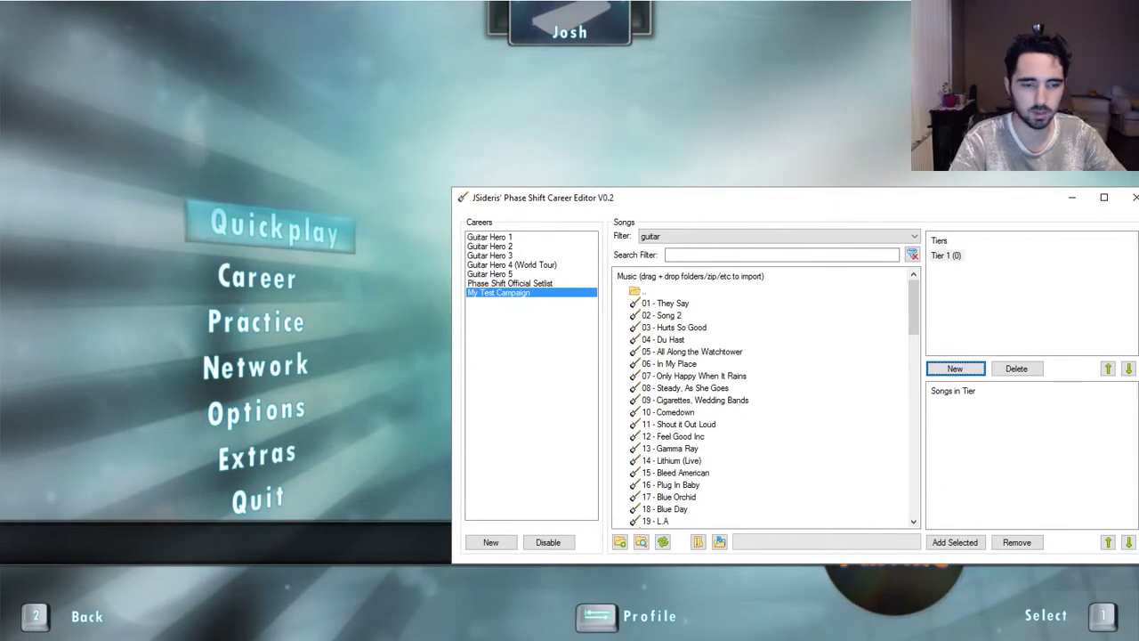
click(408, 263)
Enter Career mode, pick Guitar Hero 5 and continue the Hello Worlds save
key(Down)
key(Return)
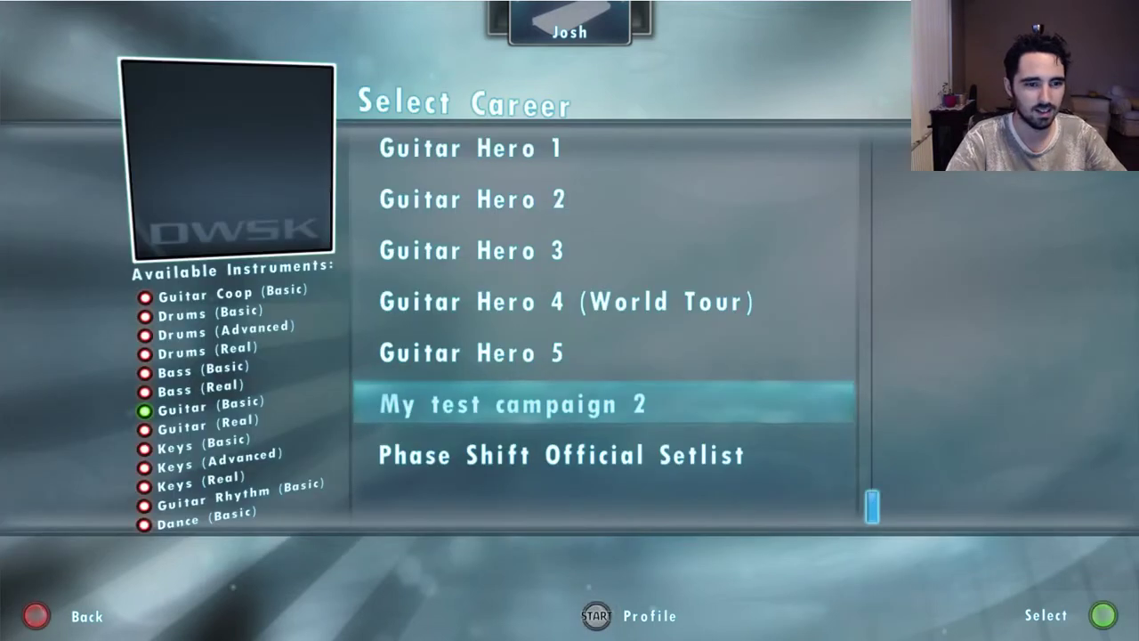
key(Up)
key(Return)
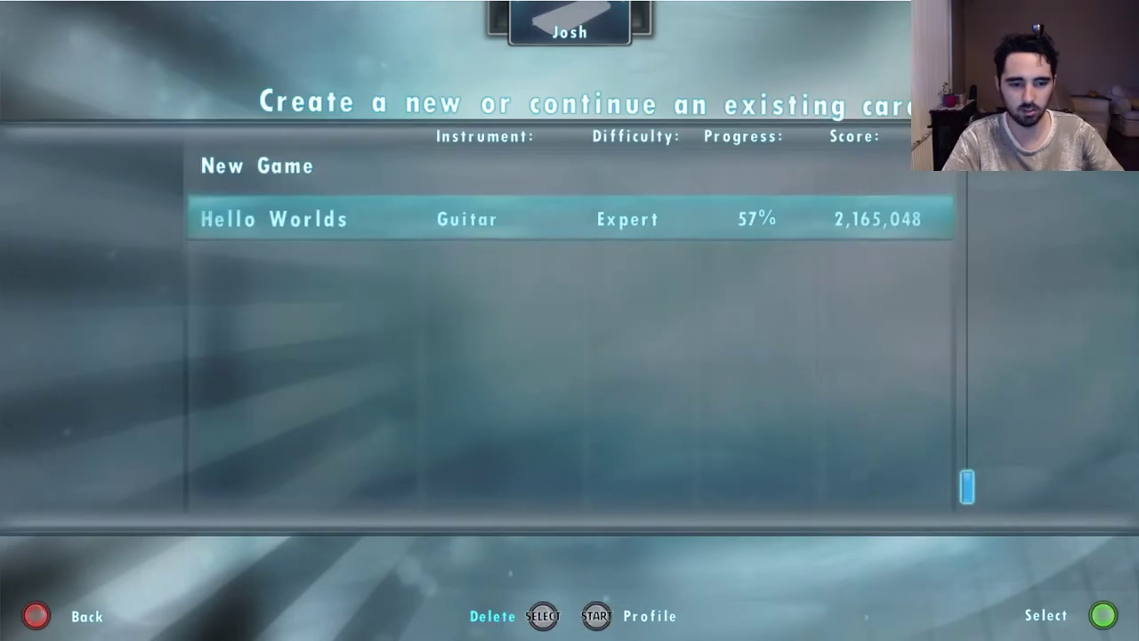
key(Return)
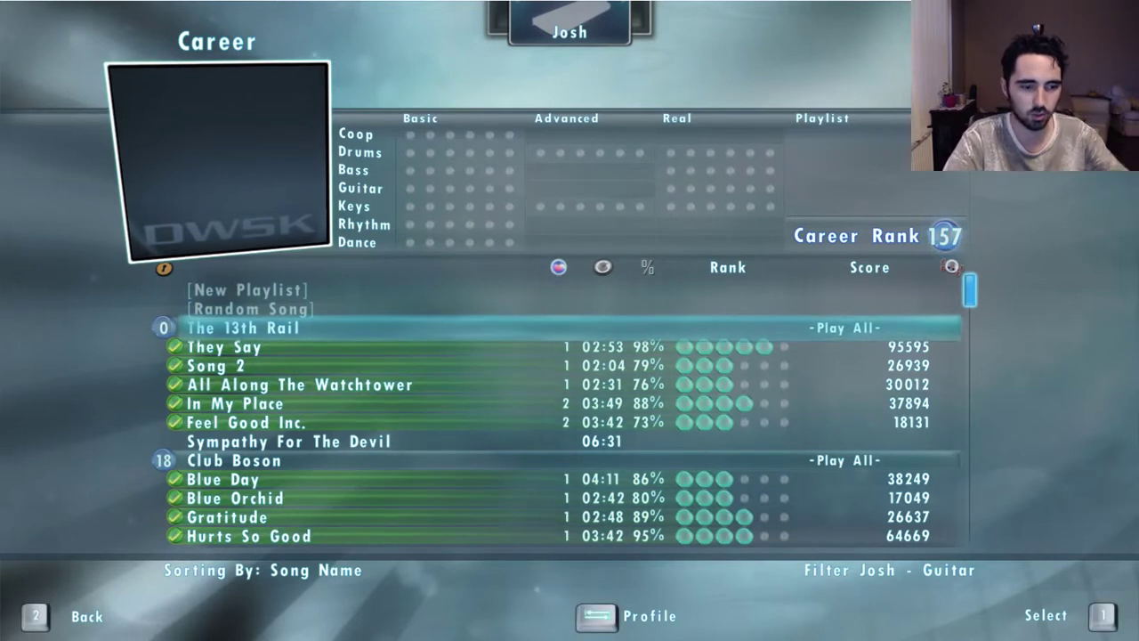
Browse the songs of The 13th Rail and Club Boson tiers
key(Down)
key(Down)
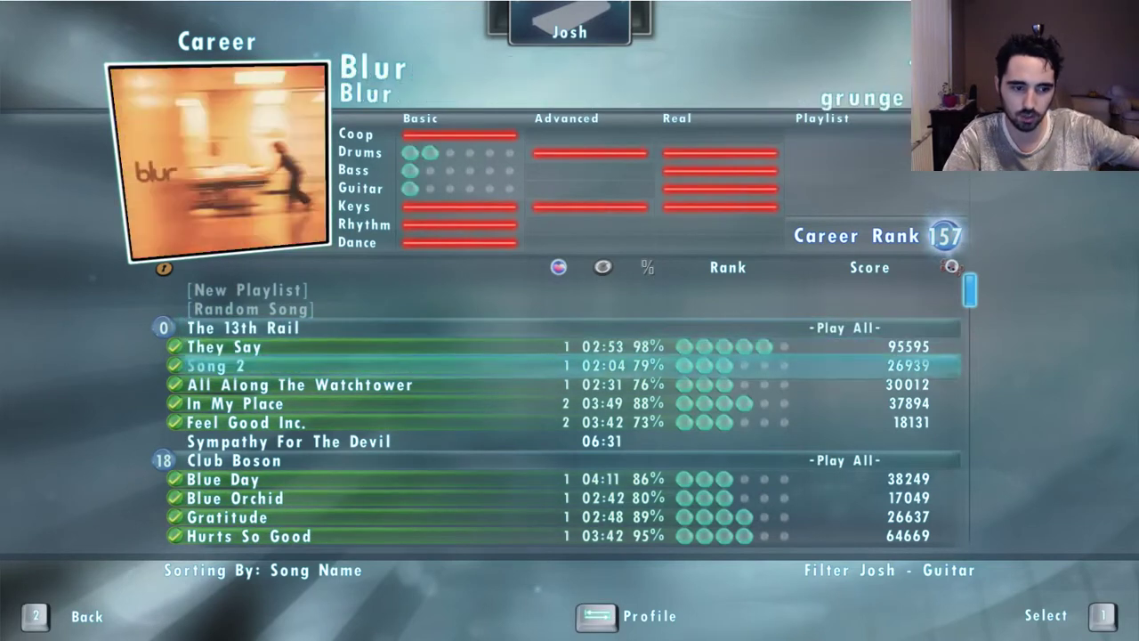
key(Down)
key(Down)
key(Down)
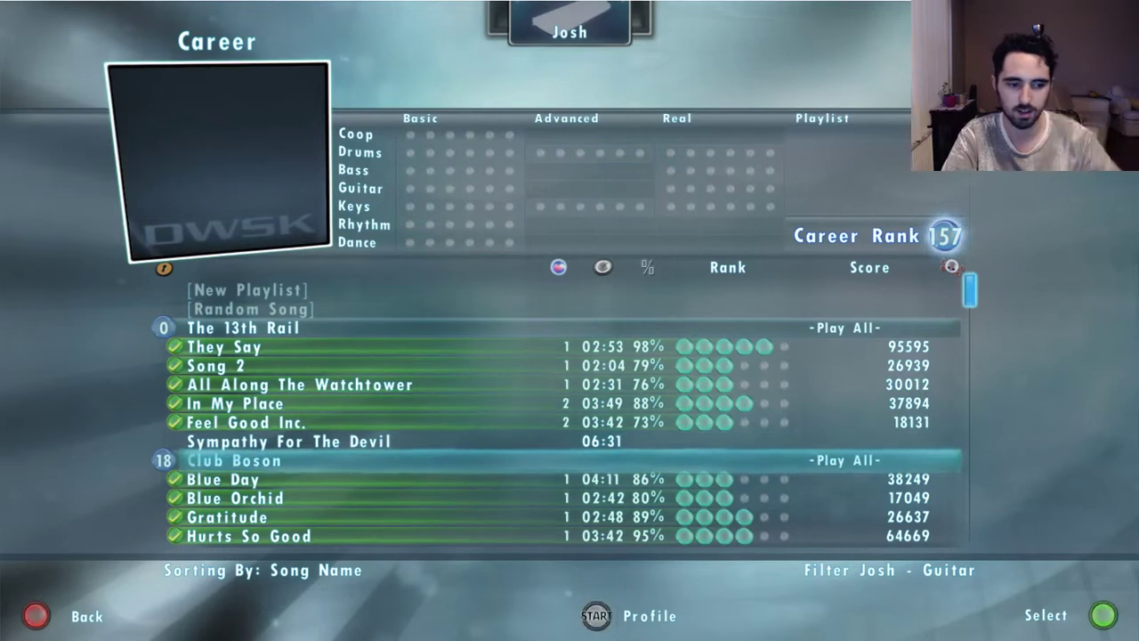
key(Down)
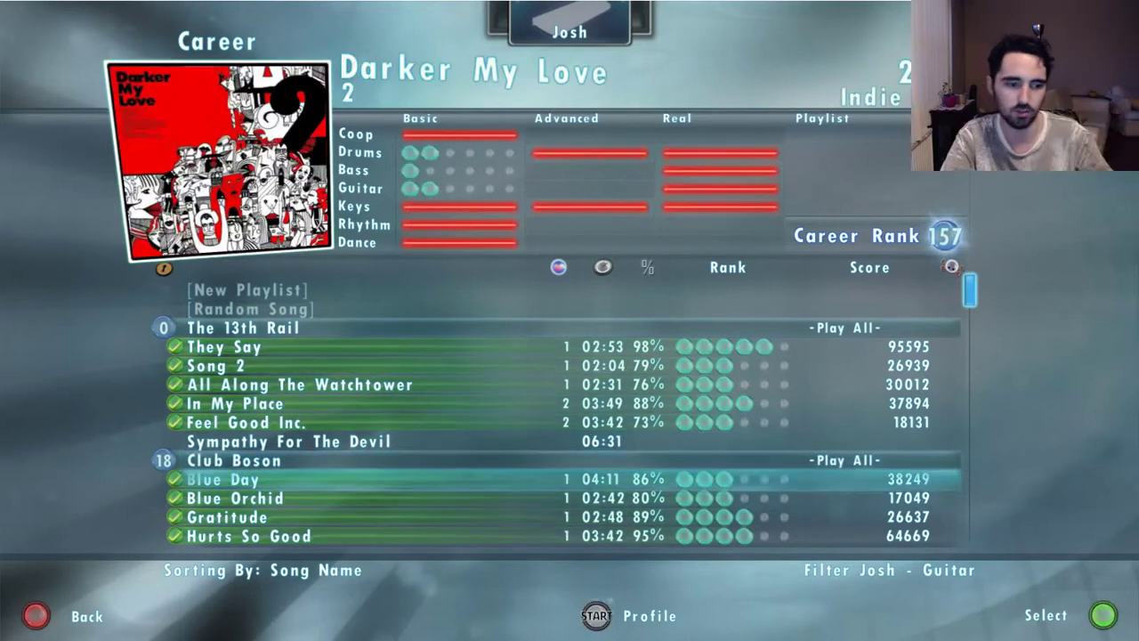
key(Down)
key(Down)
key(Down)
key(Up)
key(Up)
key(Up)
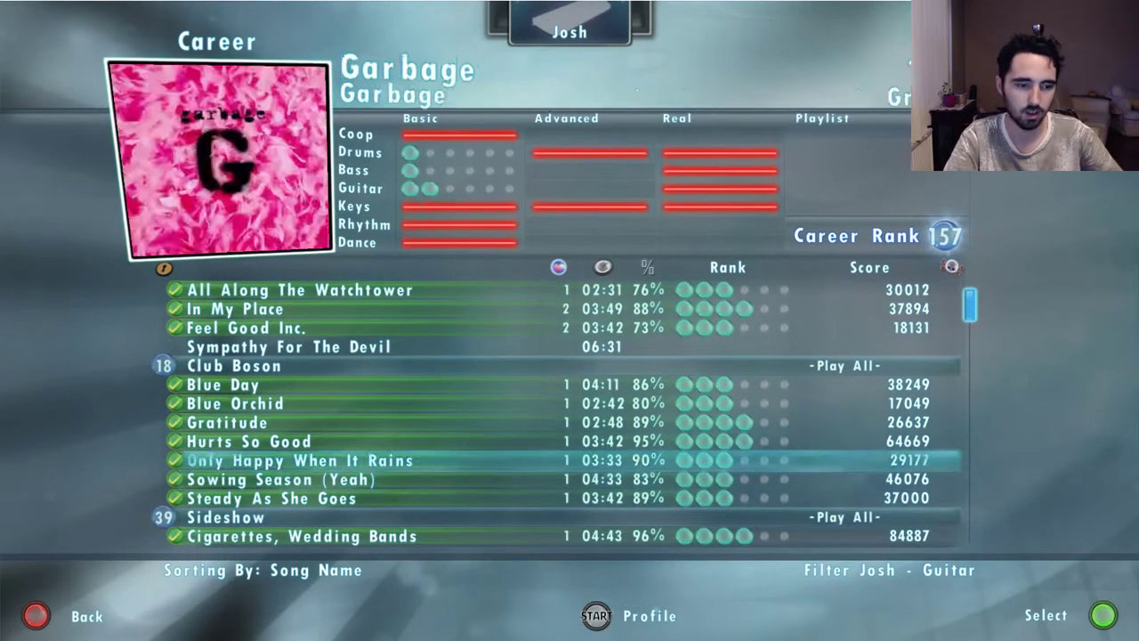
key(Up)
key(Up)
key(Up)
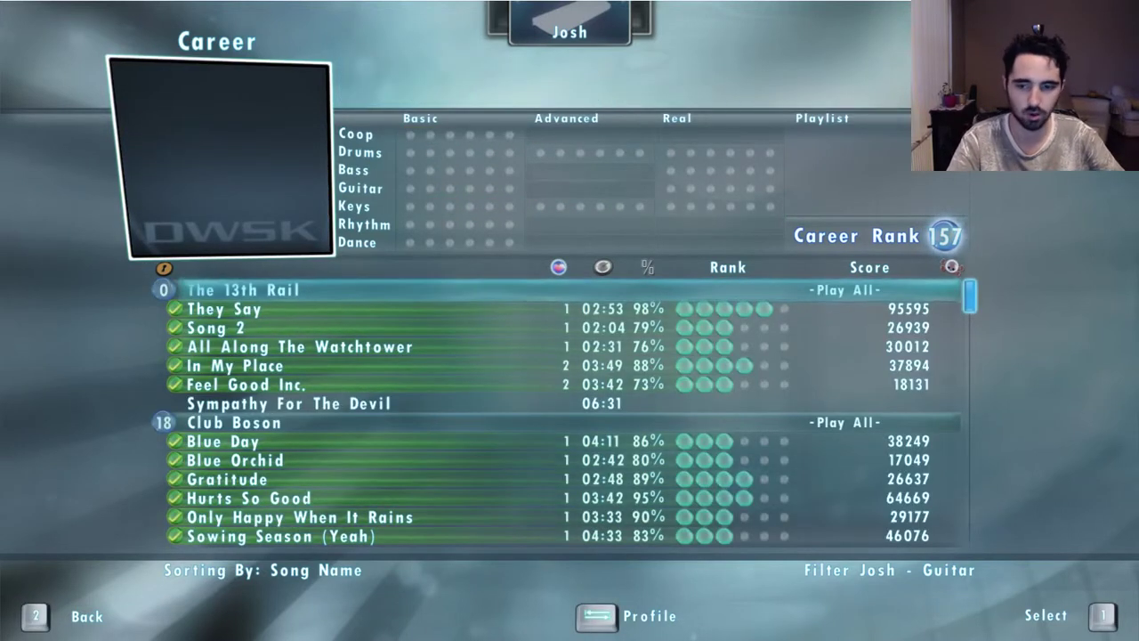
key(Return)
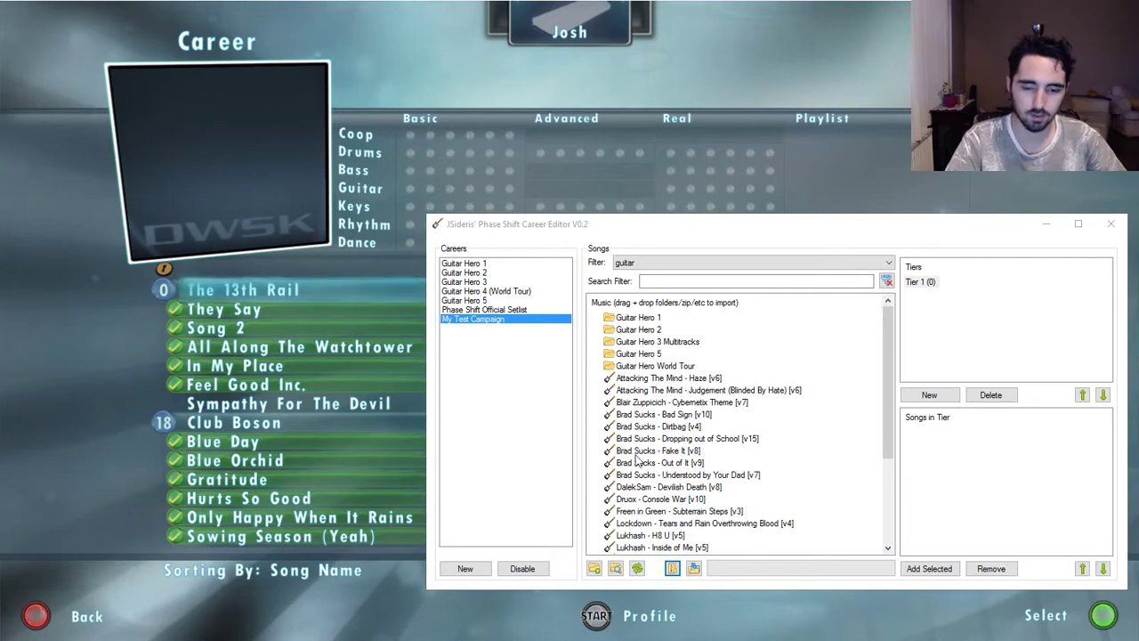
Open the Guitar Hero 5 song folder in the career editor's song list
click(739, 225)
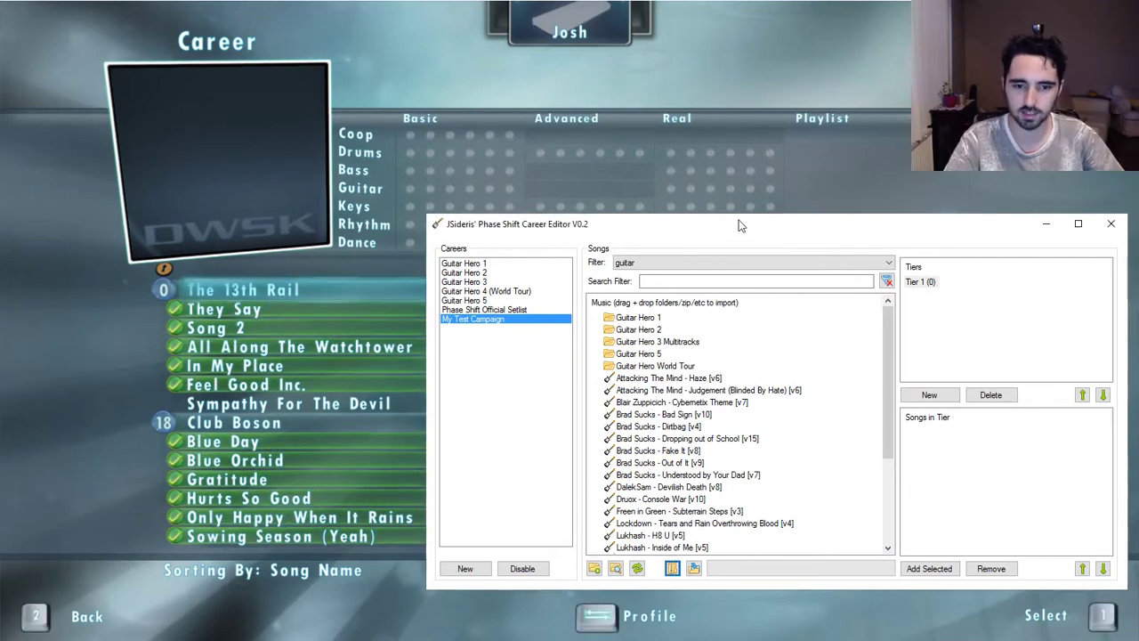
mouse_move(739, 225)
mouse_down()
mouse_move(681, 189)
mouse_move(734, 207)
mouse_up()
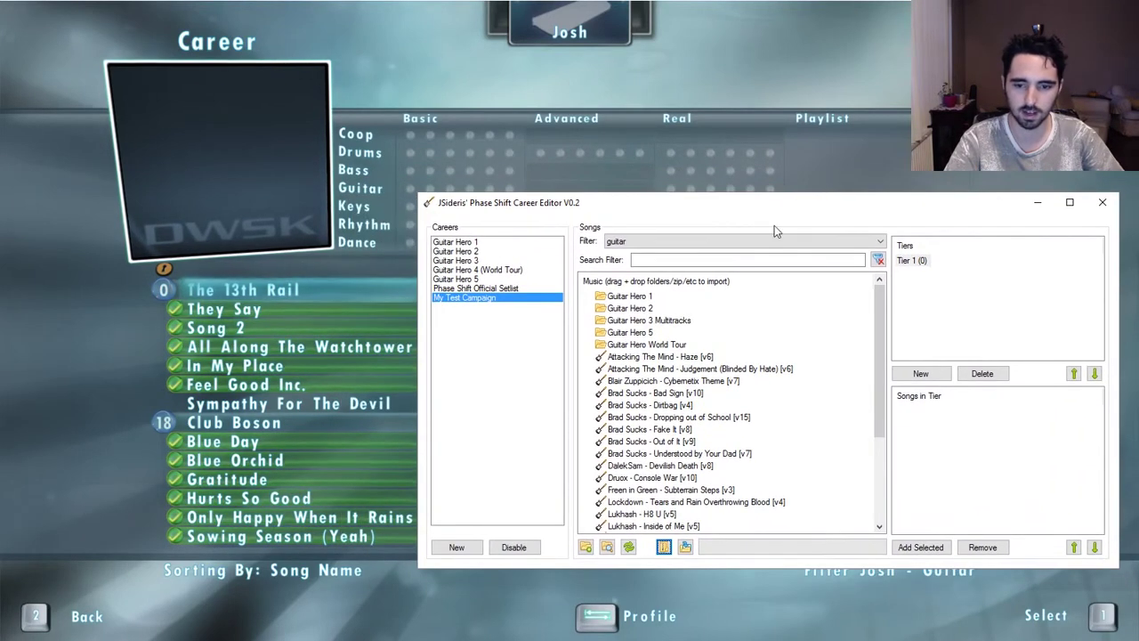
double_click(623, 332)
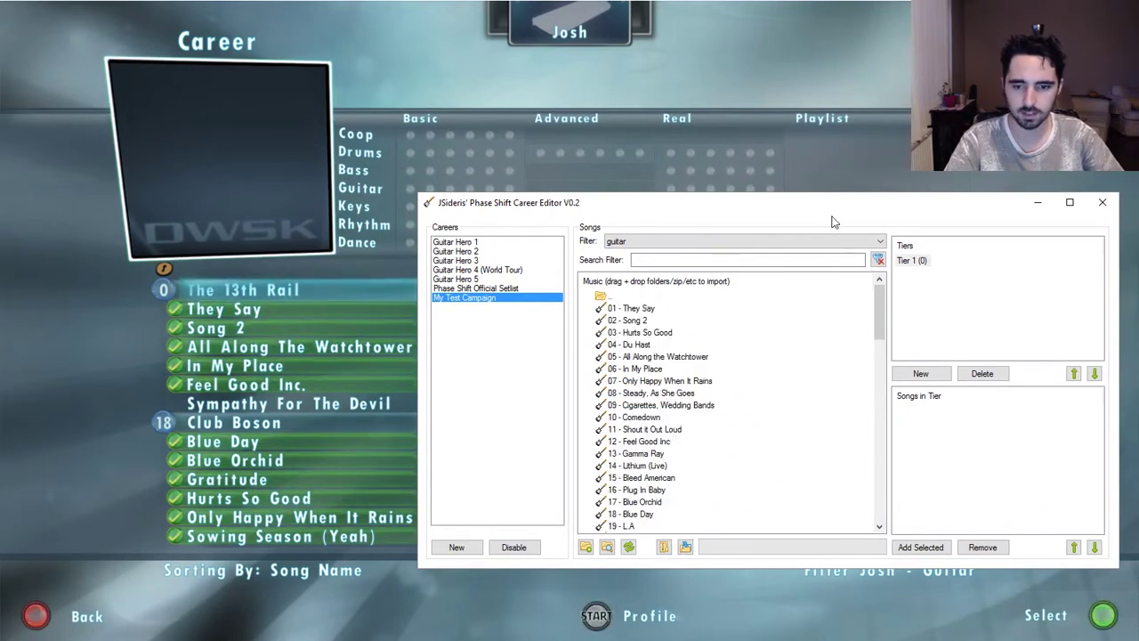
drag(833, 222, 865, 228)
Add Shout it Out Loud and several copies of All Along the Watchtower to Tier 1
click(958, 268)
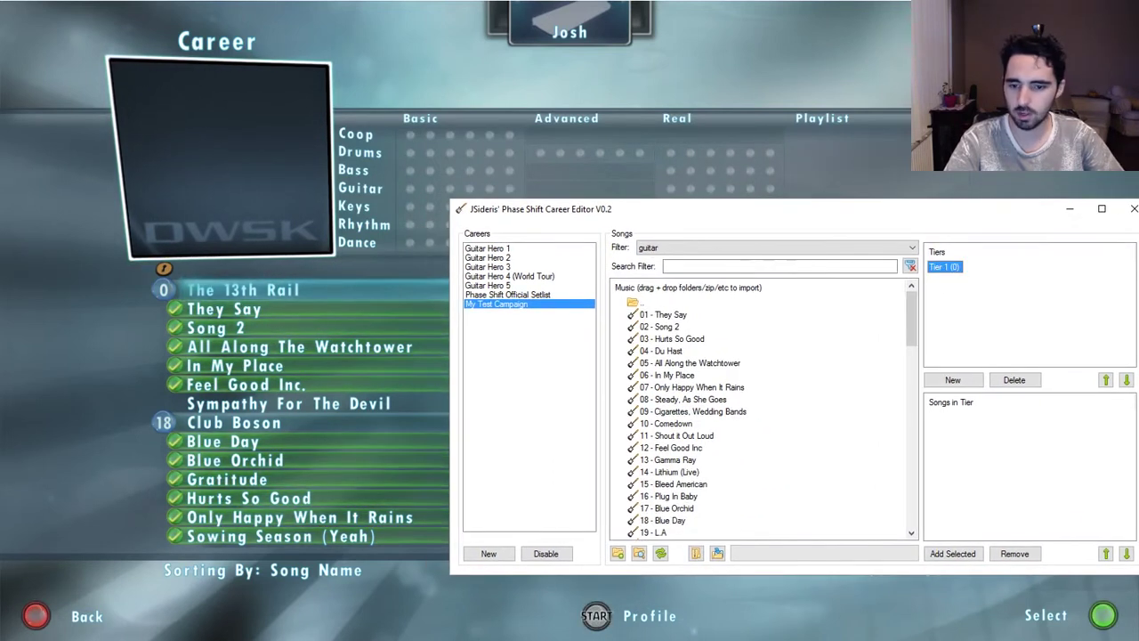
click(689, 363)
drag(676, 435, 979, 418)
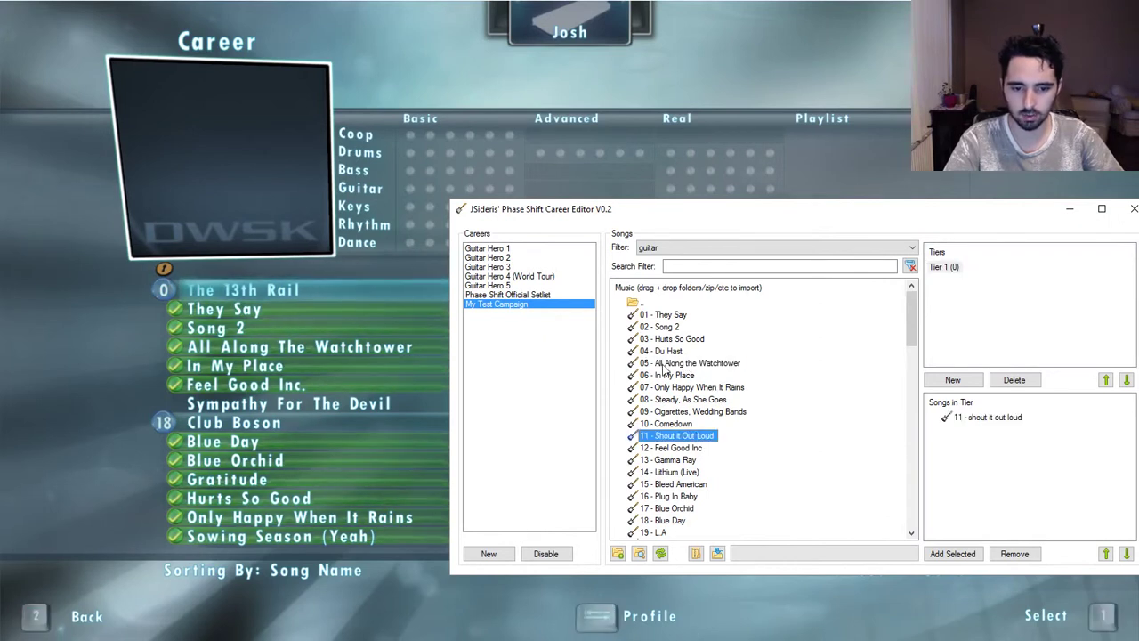
drag(690, 363, 1027, 469)
click(953, 555)
click(953, 555)
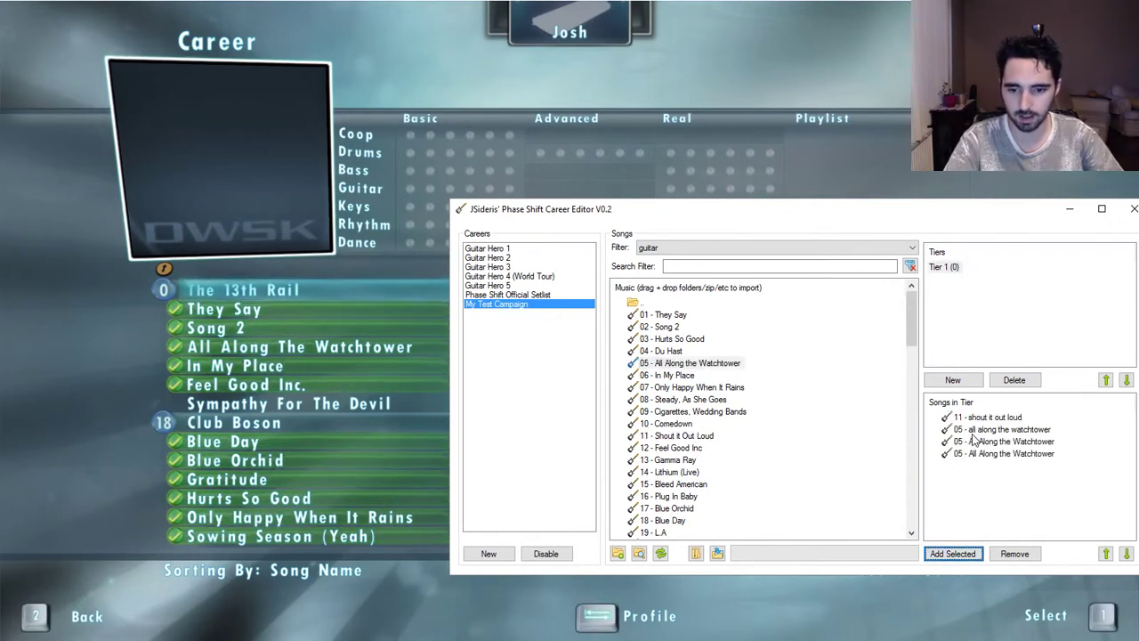
click(967, 418)
Select every song in Tier 1 and remove them all
shift+click(978, 455)
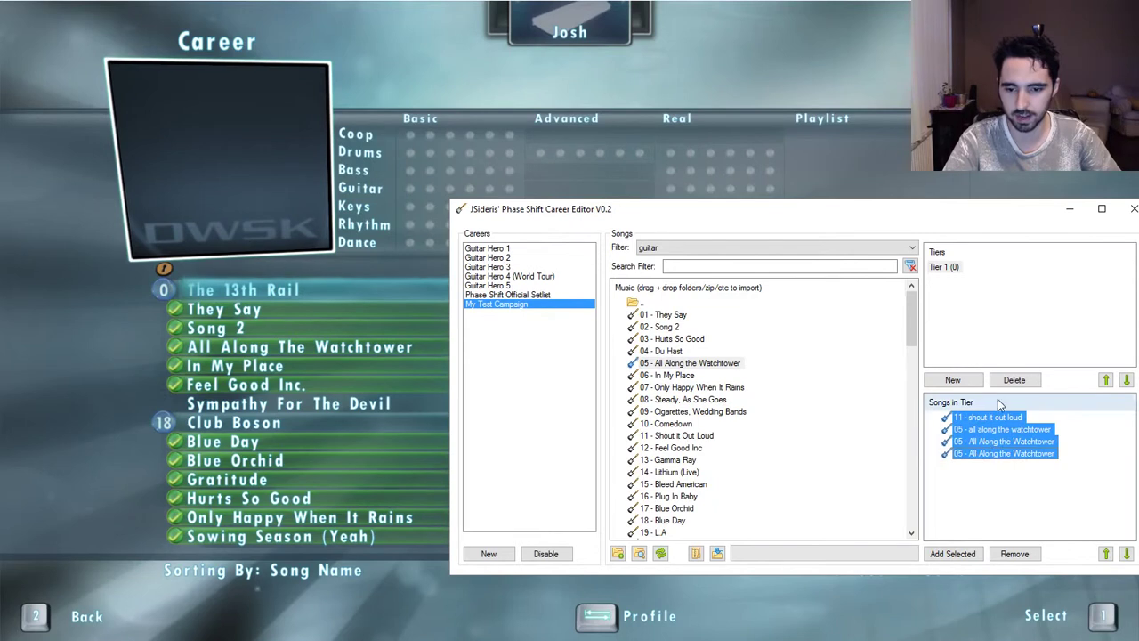
click(1011, 554)
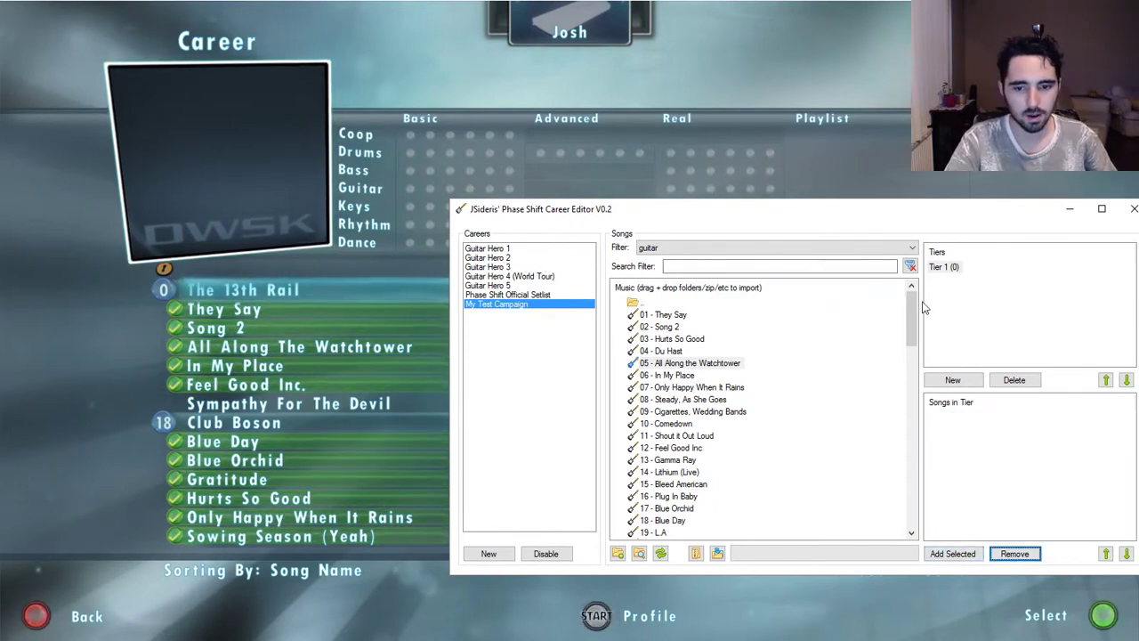
scroll(801, 427, down, 20)
scroll(890, 427, up, 20)
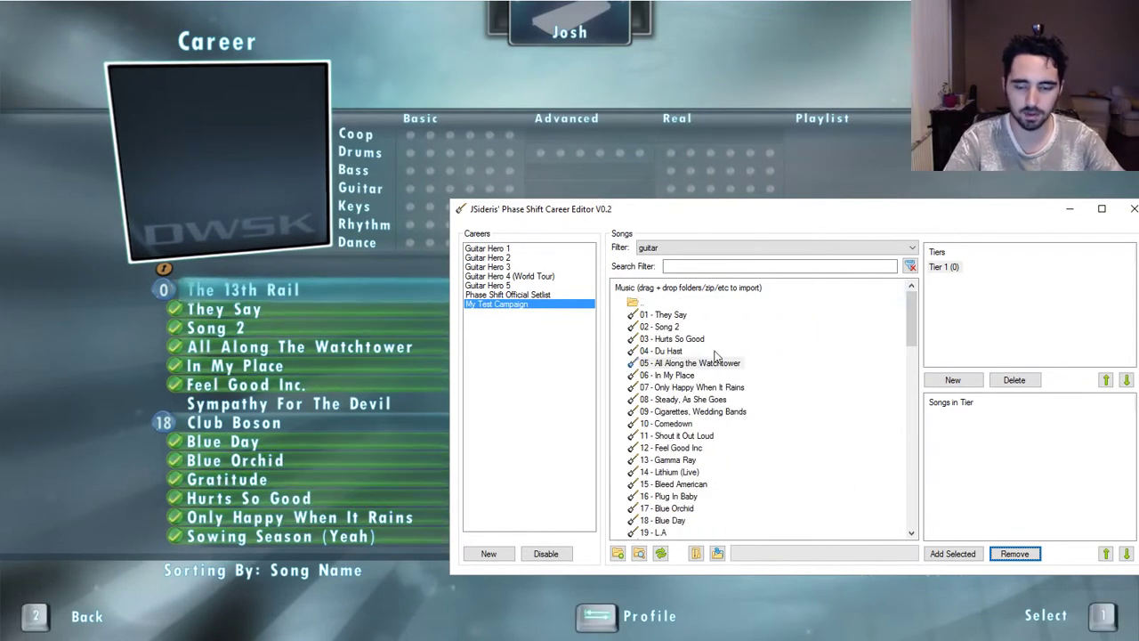
Rename Tier 1 to 'The 13th Rail' in the tier settings dialog
double_click(943, 267)
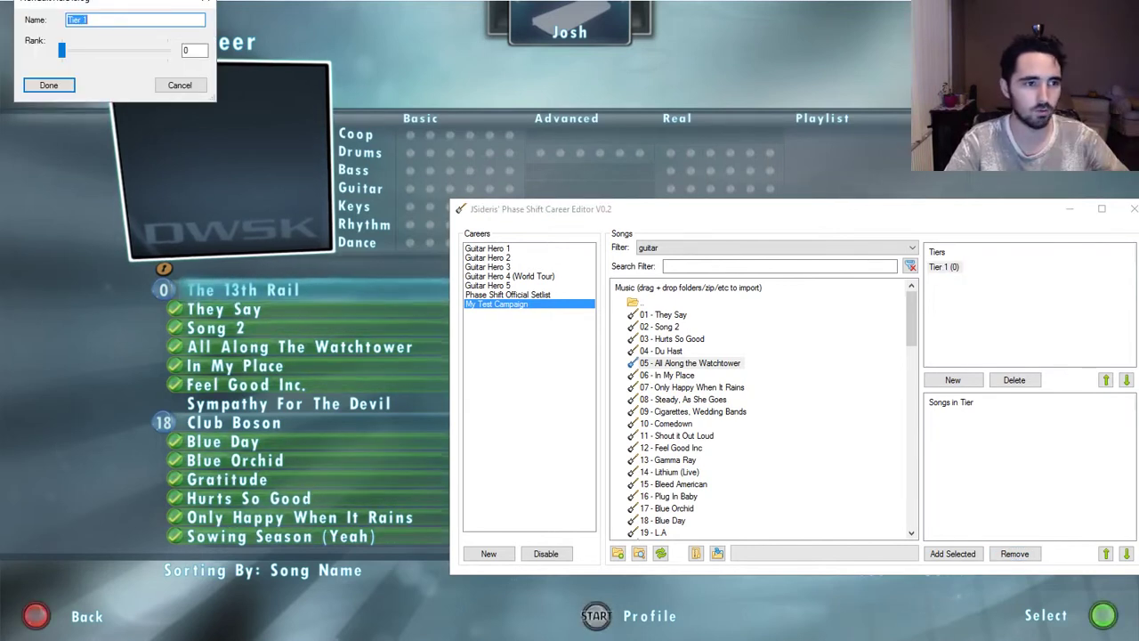
drag(77, 5, 224, 95)
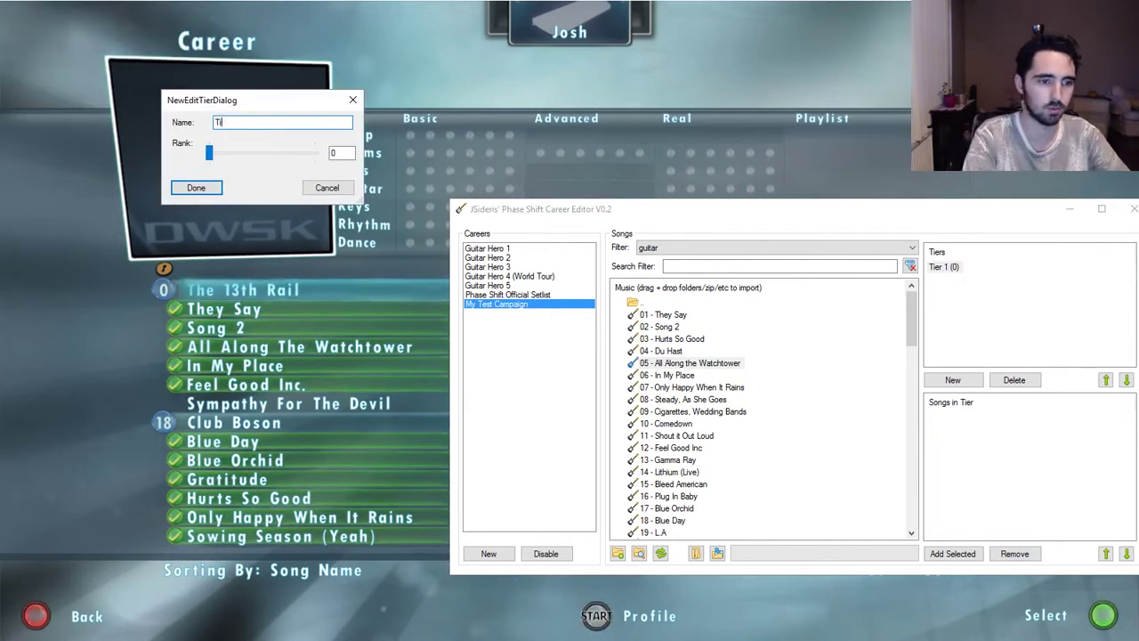
text(The 13th Rail)
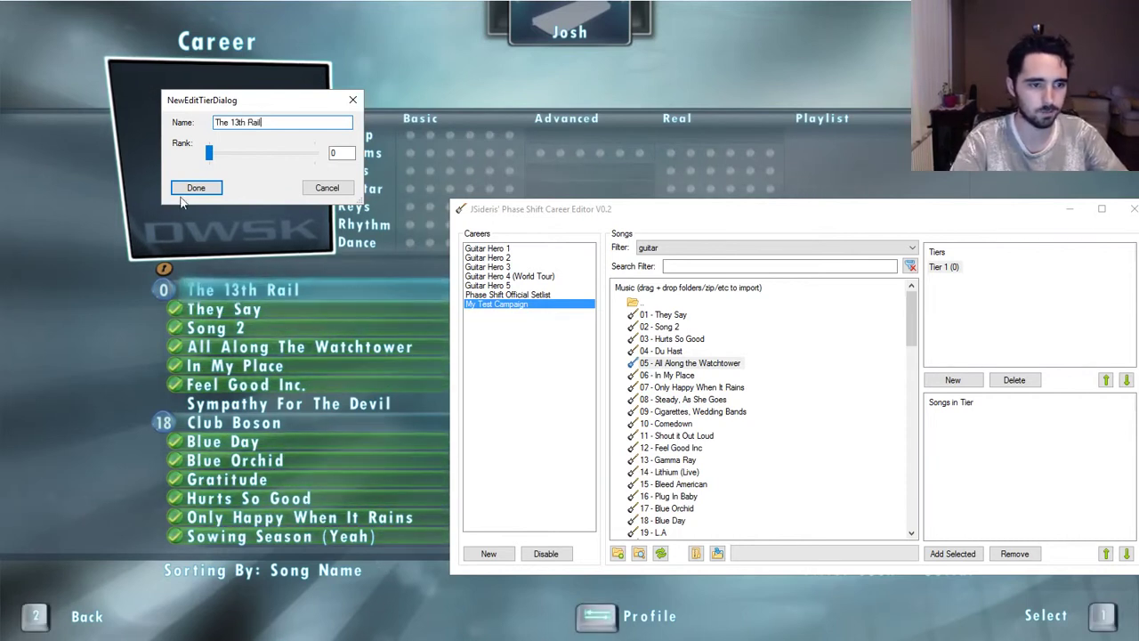
click(182, 191)
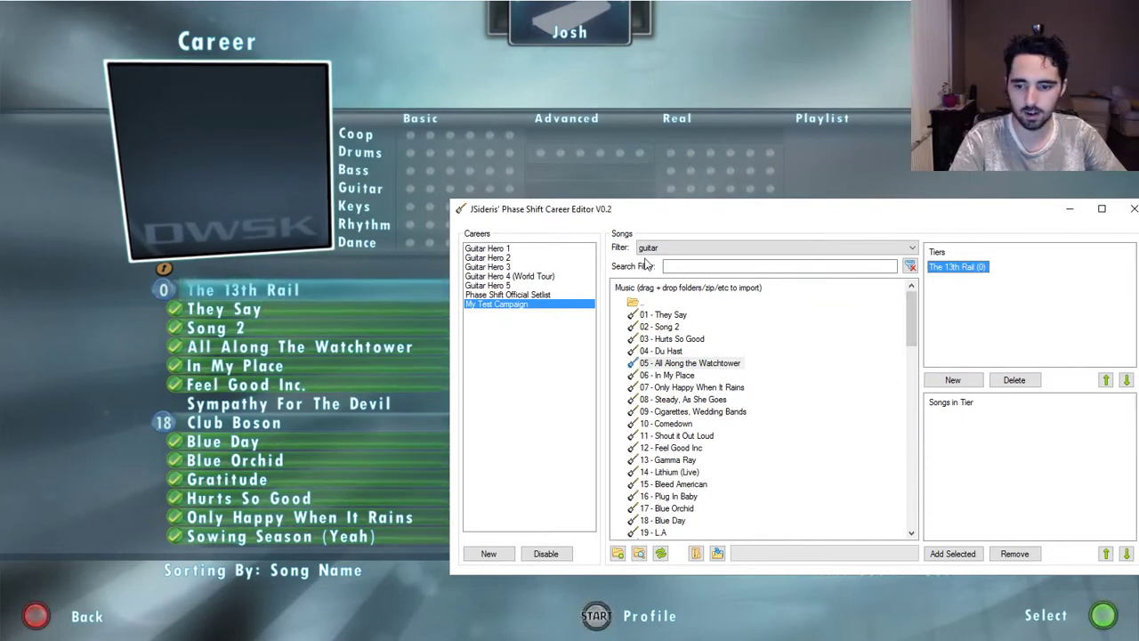
drag(684, 210, 667, 194)
click(682, 253)
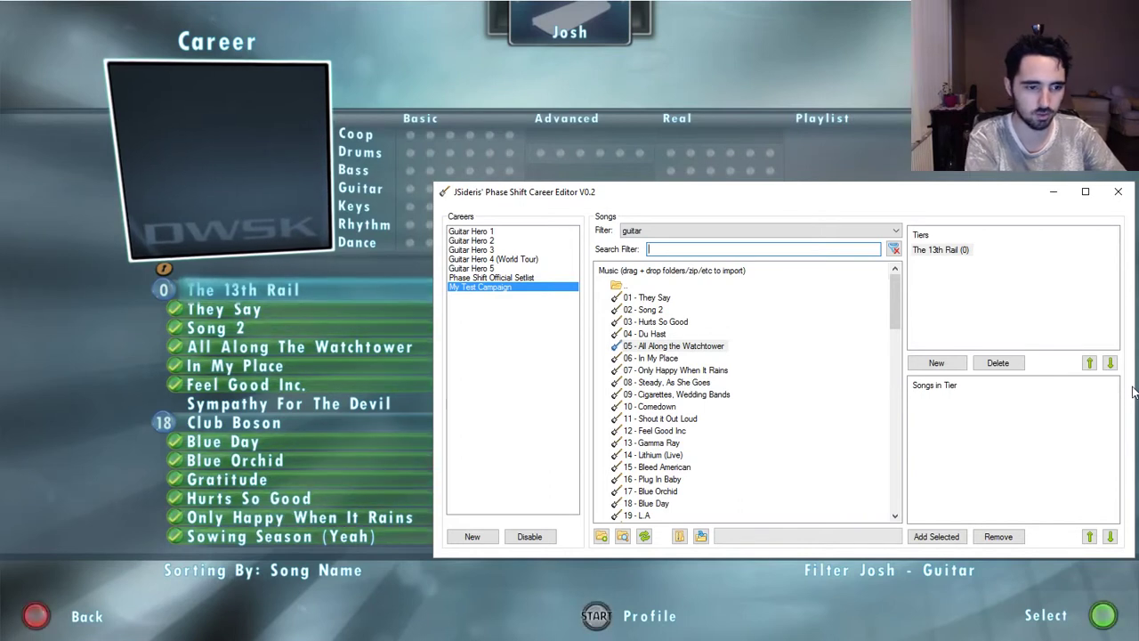
Search 'They sa', 'Song 2' and 'All alo' to add those songs, including All Along the Watchtower, to The 13th Rail
text(They sa)
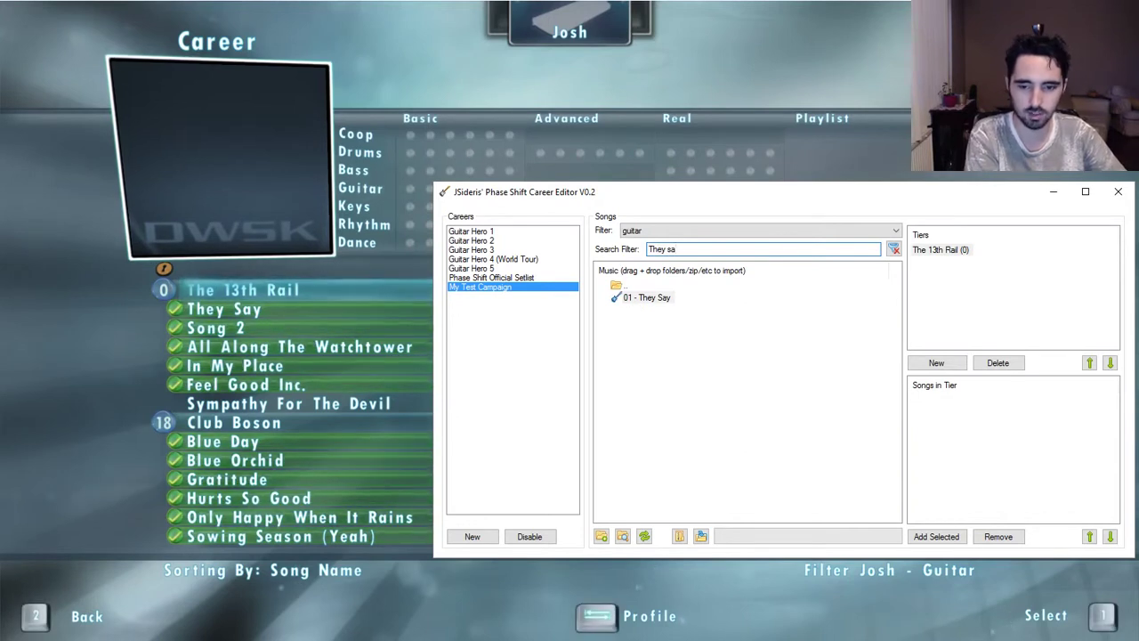
key(BackSpace)
key(BackSpace)
key(BackSpace)
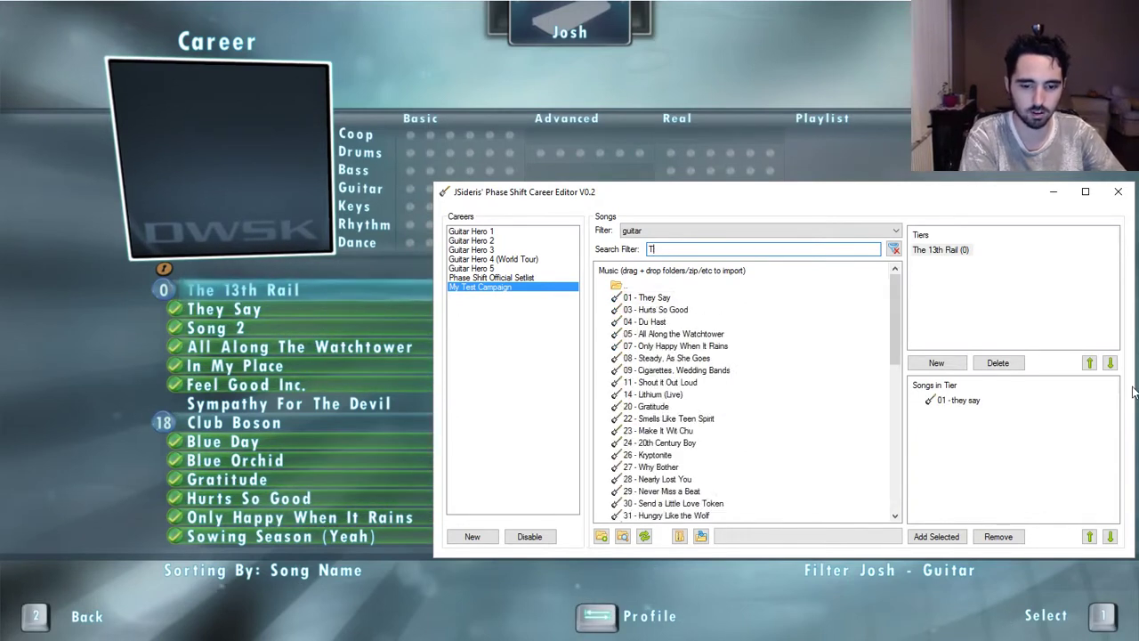
text(Song 2)
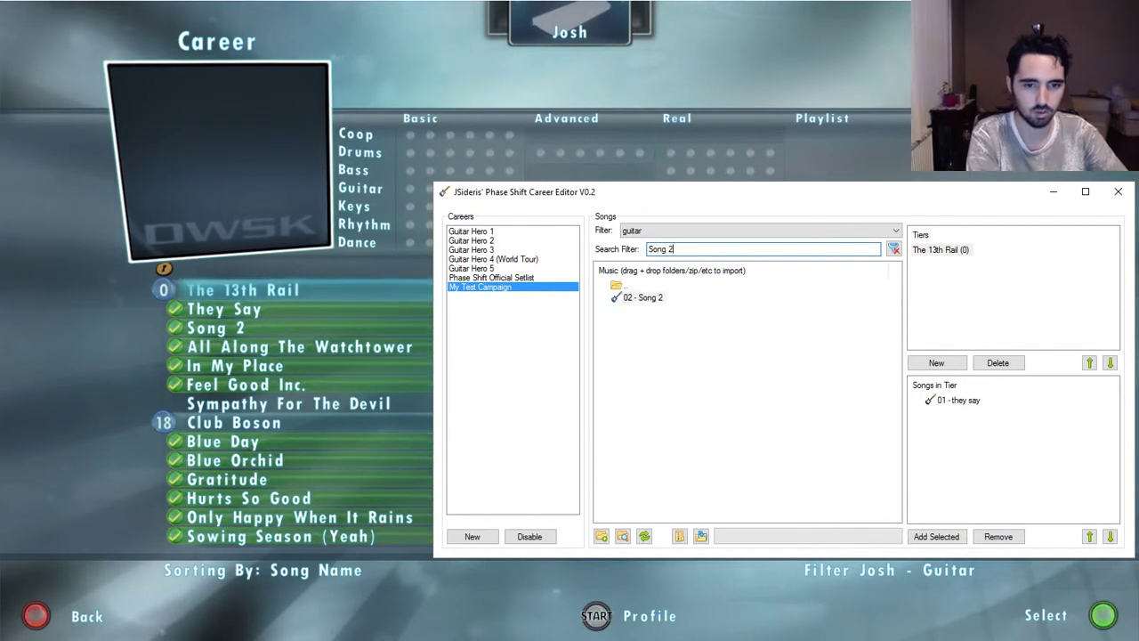
key(BackSpace)
key(BackSpace)
key(BackSpace)
text(All alo)
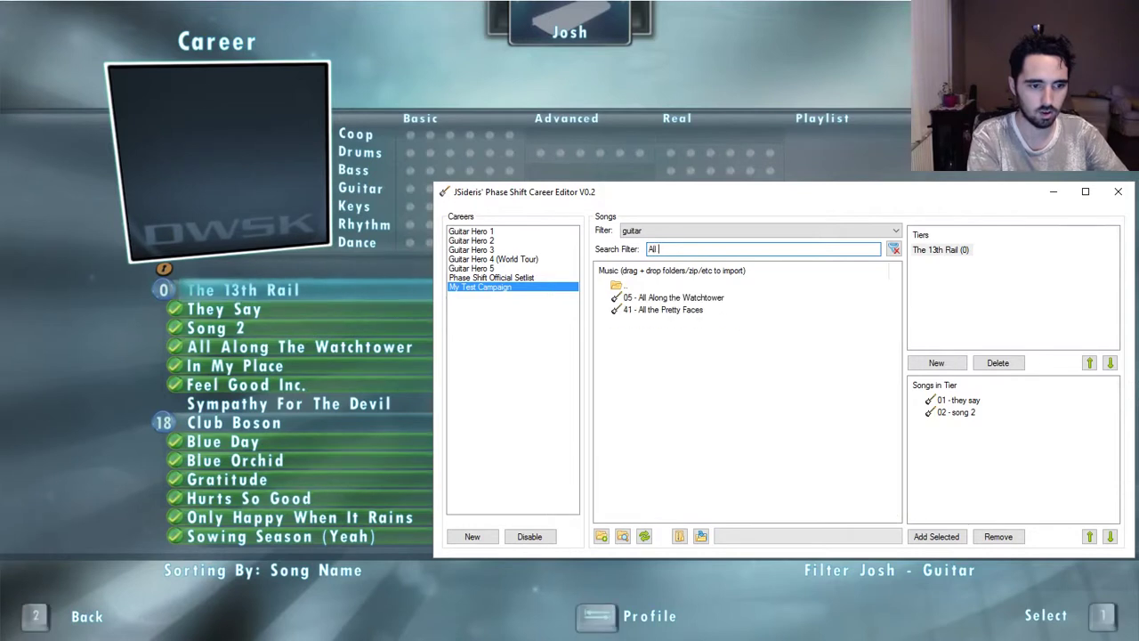
key(BackSpace)
key(BackSpace)
key(BackSpace)
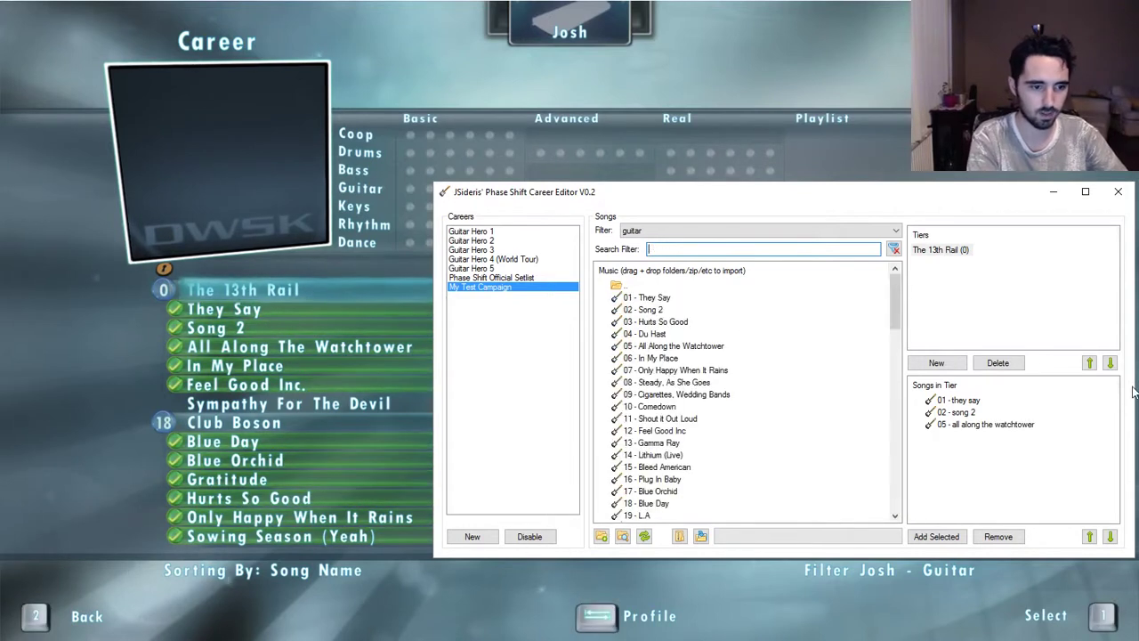
Add In My Place, Feel Good Inc and Sympathy for the Devil to The 13th Rail
text(in my)
key(BackSpace)
key(BackSpace)
key(BackSpace)
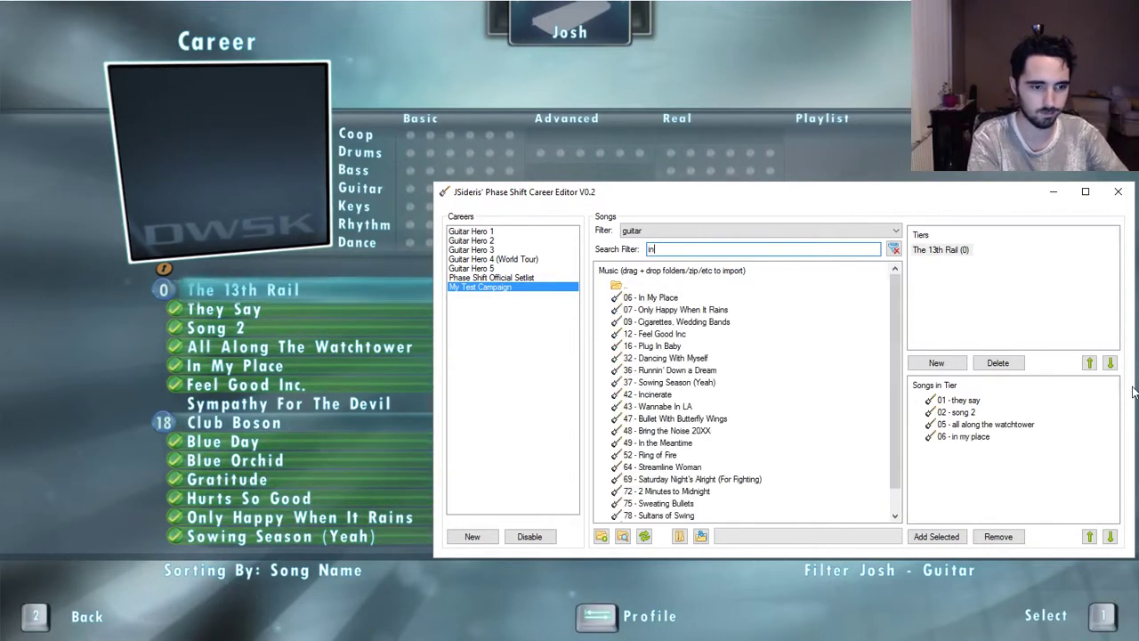
text(fee)
key(BackSpace)
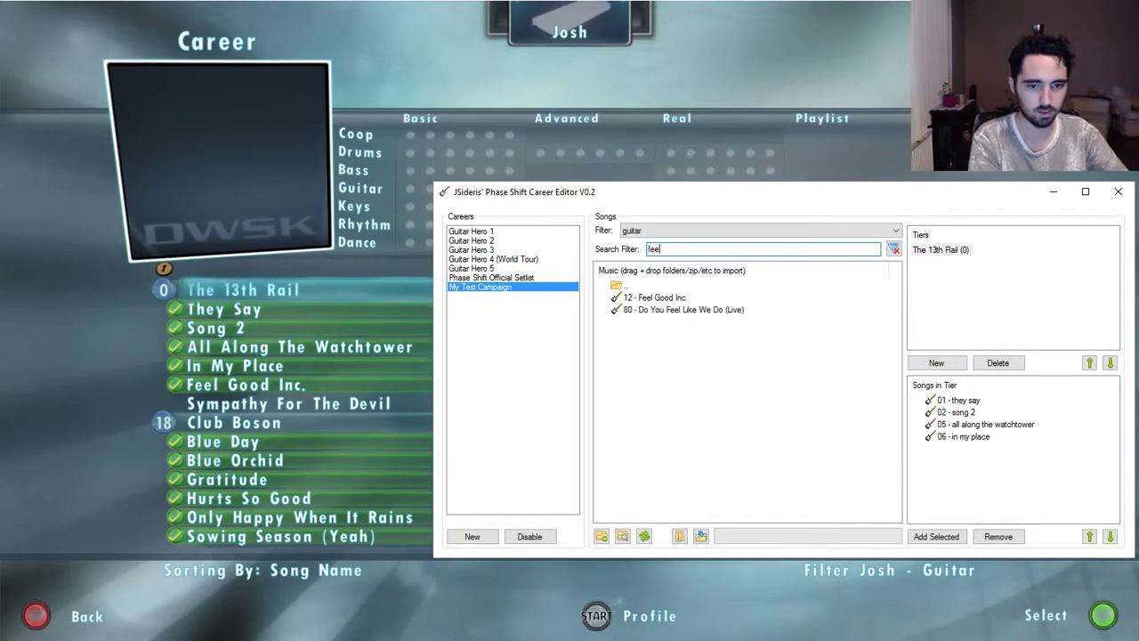
text(l goo)
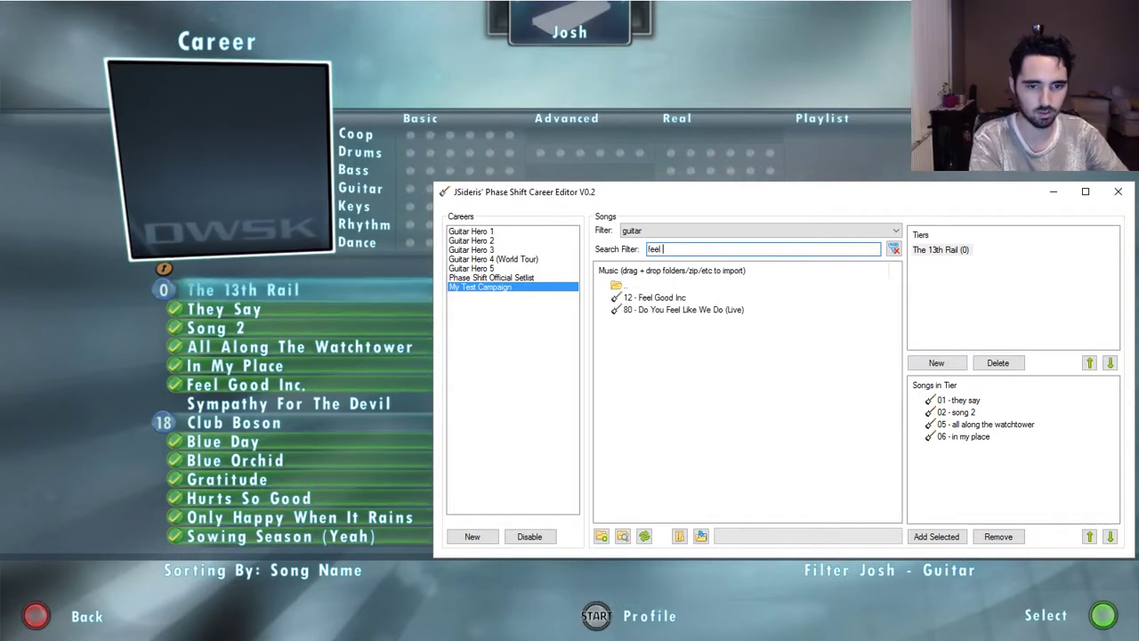
key(BackSpace)
key(BackSpace)
key(BackSpace)
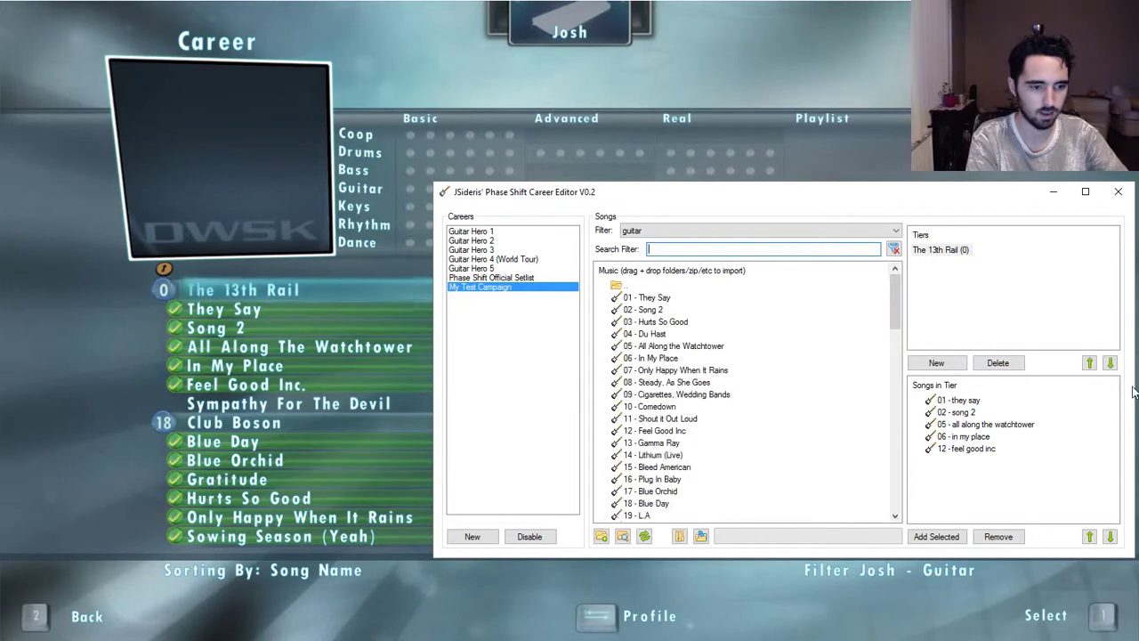
text(sym)
key(BackSpace)
key(BackSpace)
key(BackSpace)
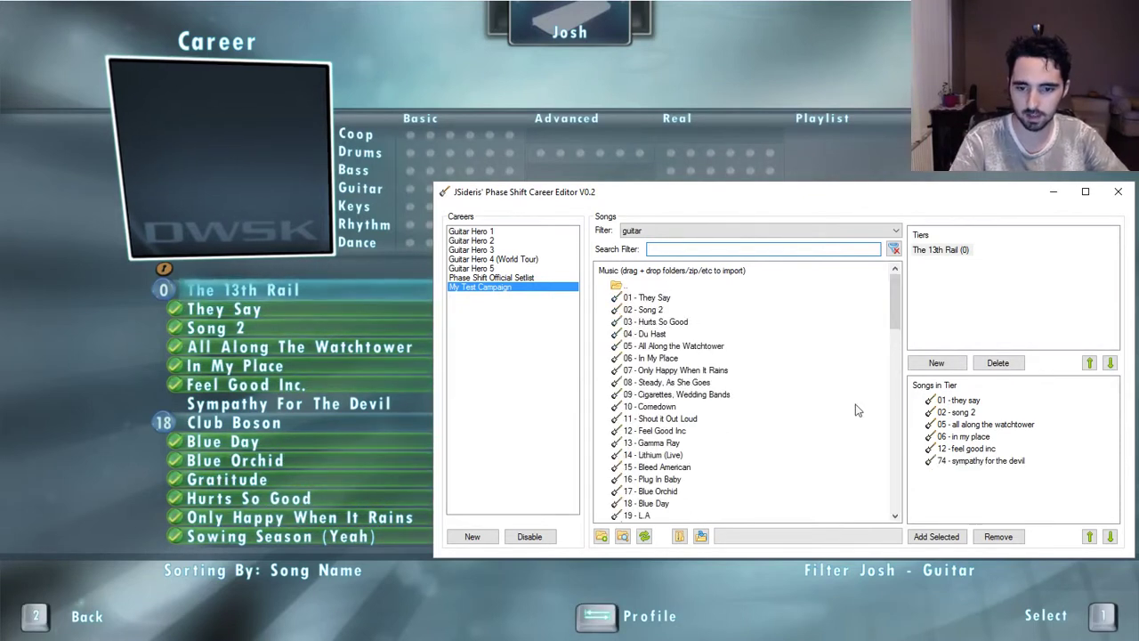
Start a new tier named 'Club Boson' and set its Rank slider to 18
click(937, 362)
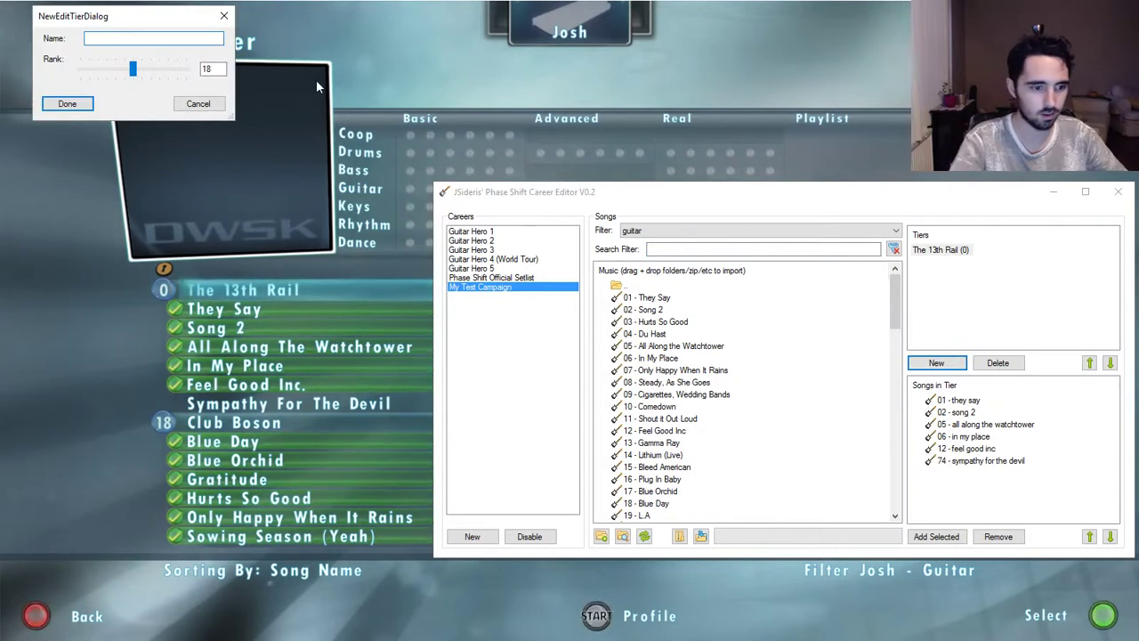
text(Club Boson)
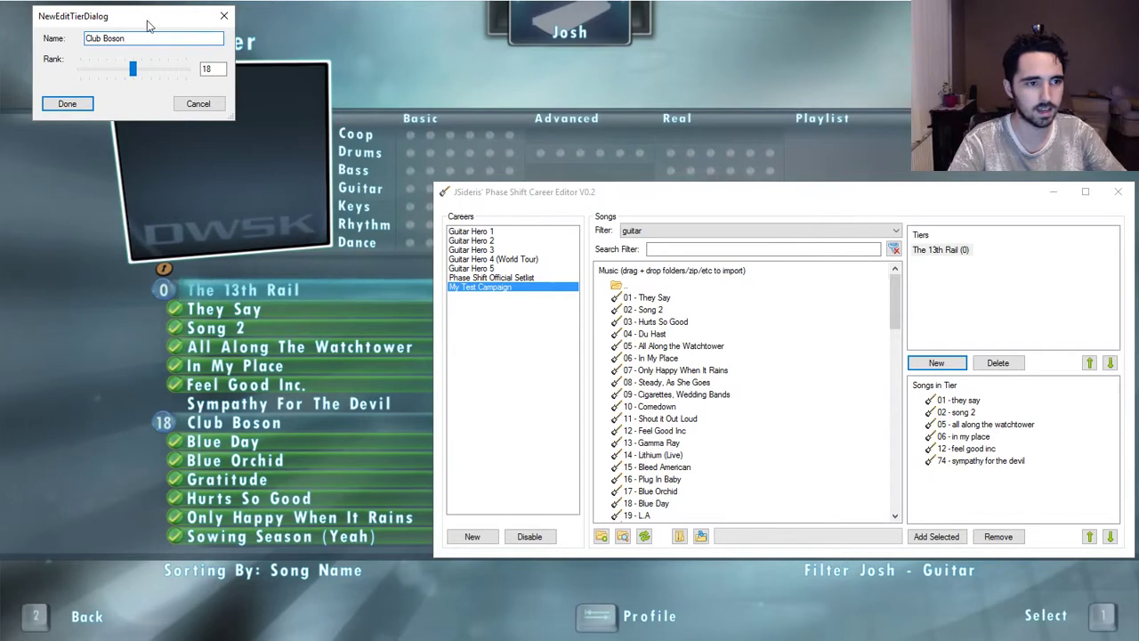
drag(149, 17, 278, 154)
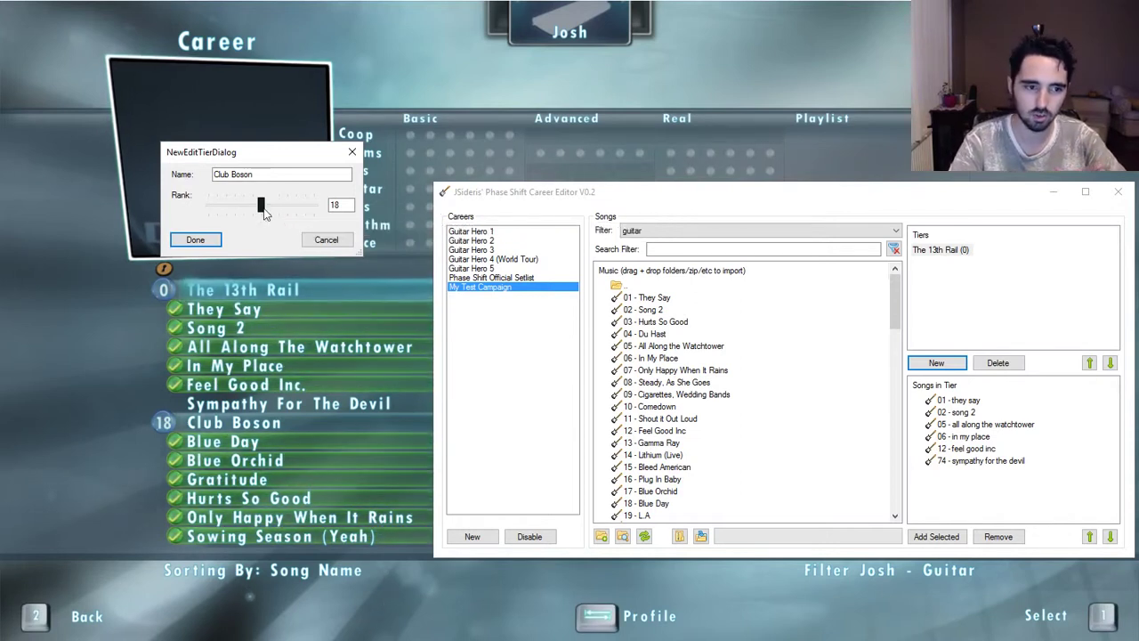
drag(261, 203, 328, 205)
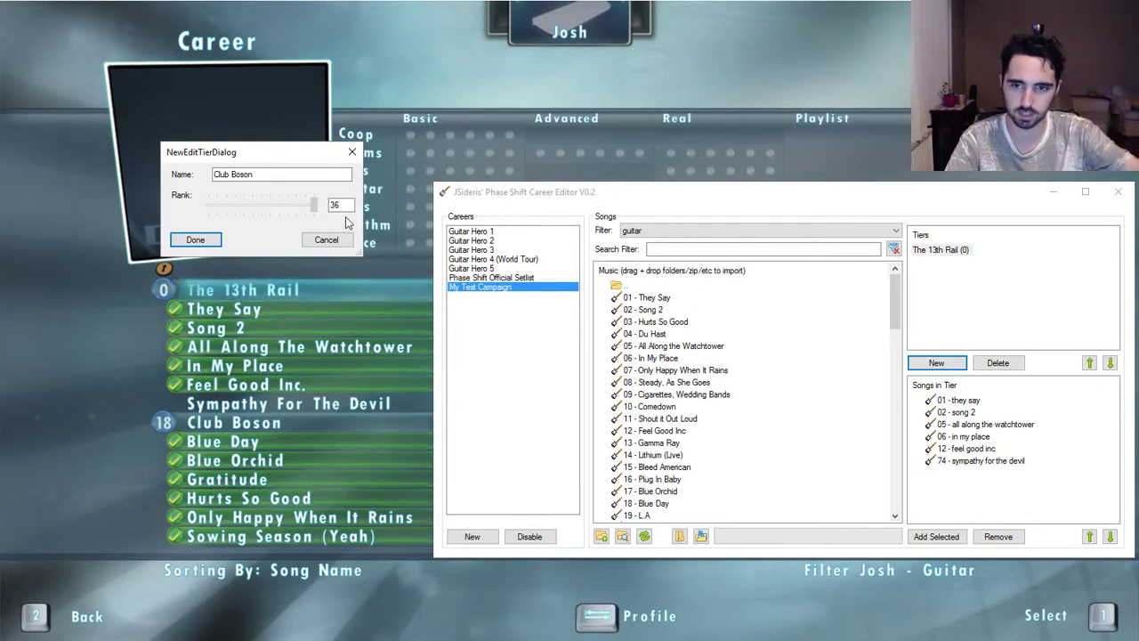
mouse_move(314, 206)
mouse_down()
mouse_move(285, 232)
mouse_move(202, 214)
mouse_up()
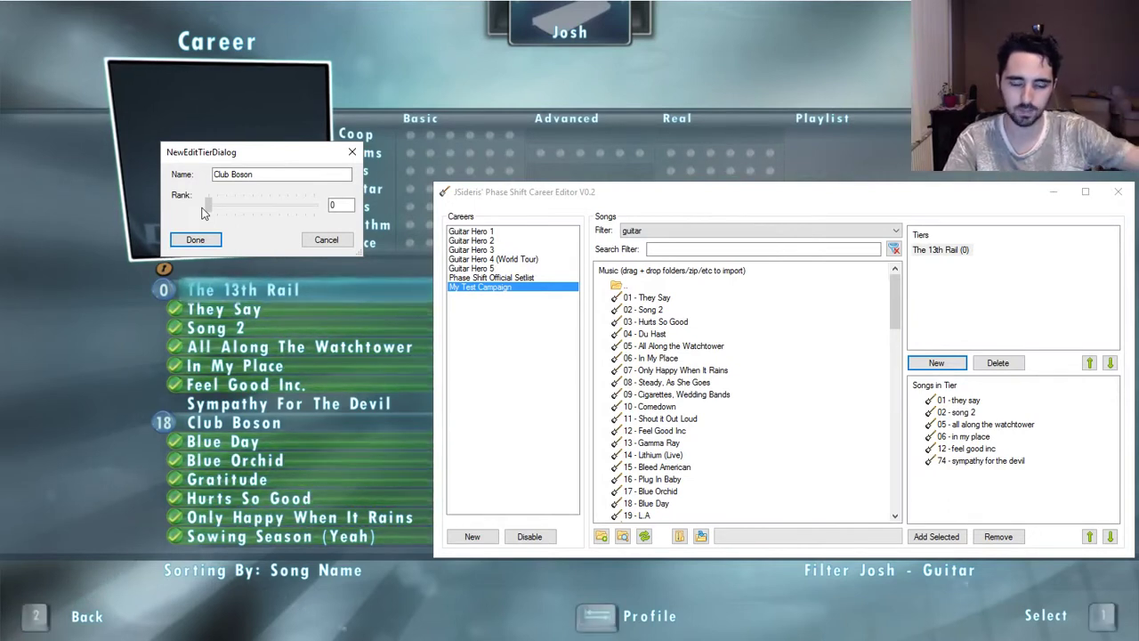
mouse_move(205, 216)
mouse_down()
mouse_move(279, 232)
mouse_move(263, 235)
mouse_up()
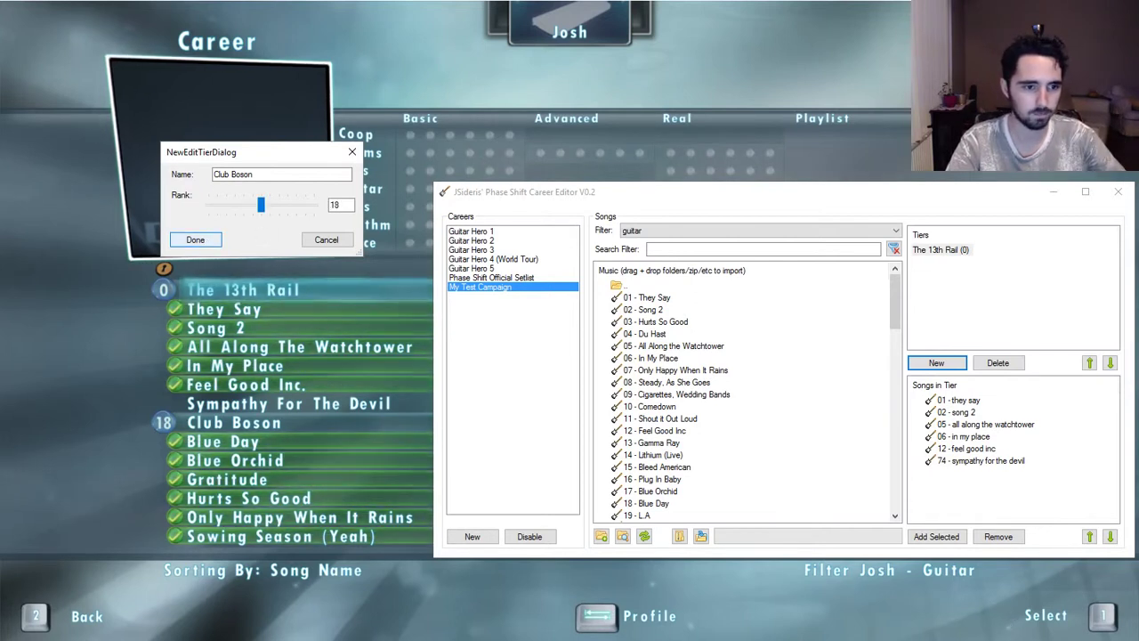
Confirm the Club Boson tier and add the song Blue Day to it
click(196, 239)
click(993, 274)
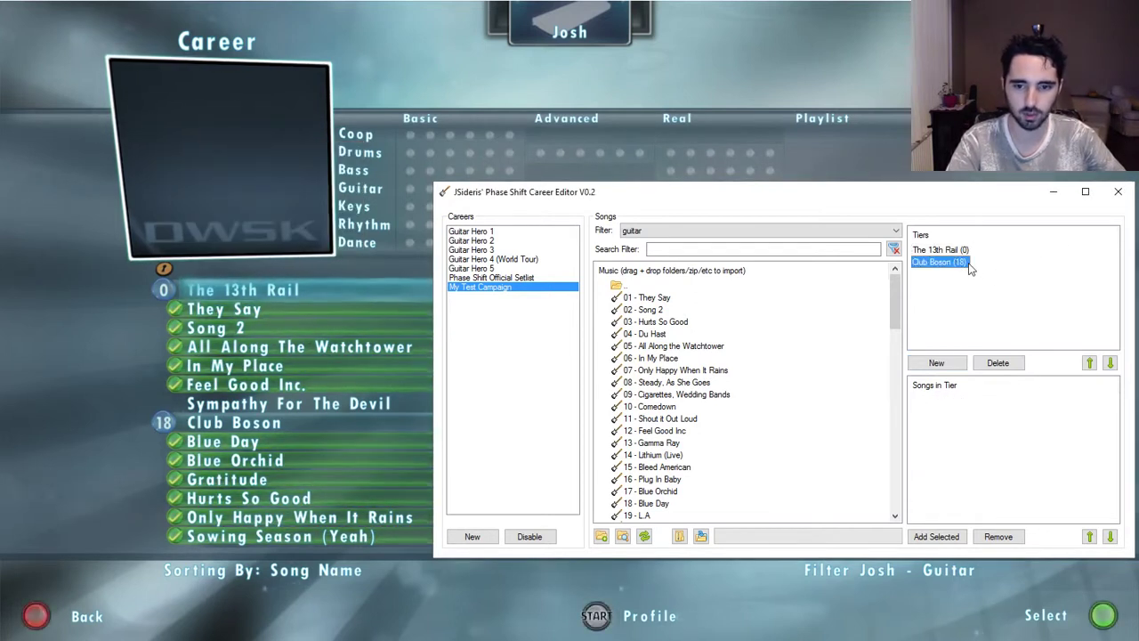
click(811, 254)
text(blue da)
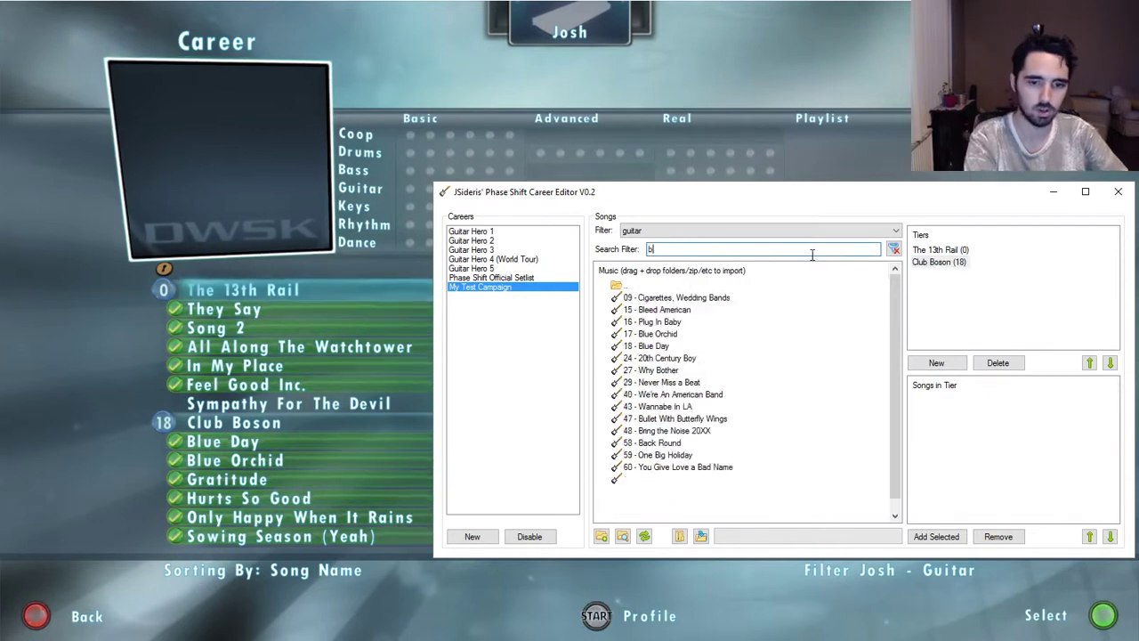
text(y)
key(Return)
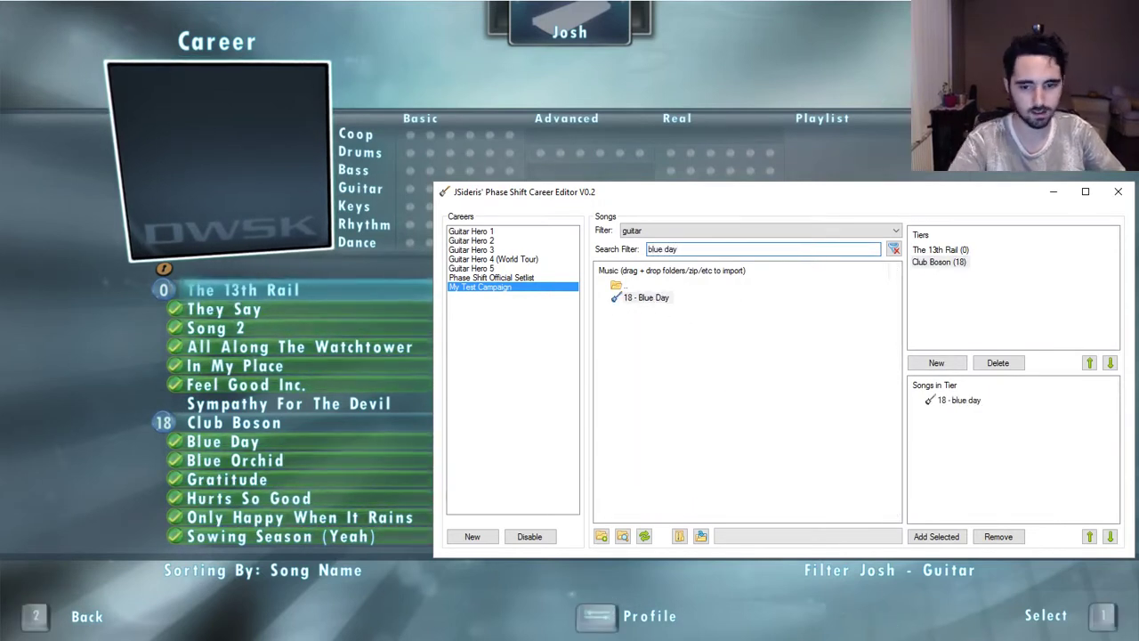
key(BackSpace)
key(BackSpace)
key(BackSpace)
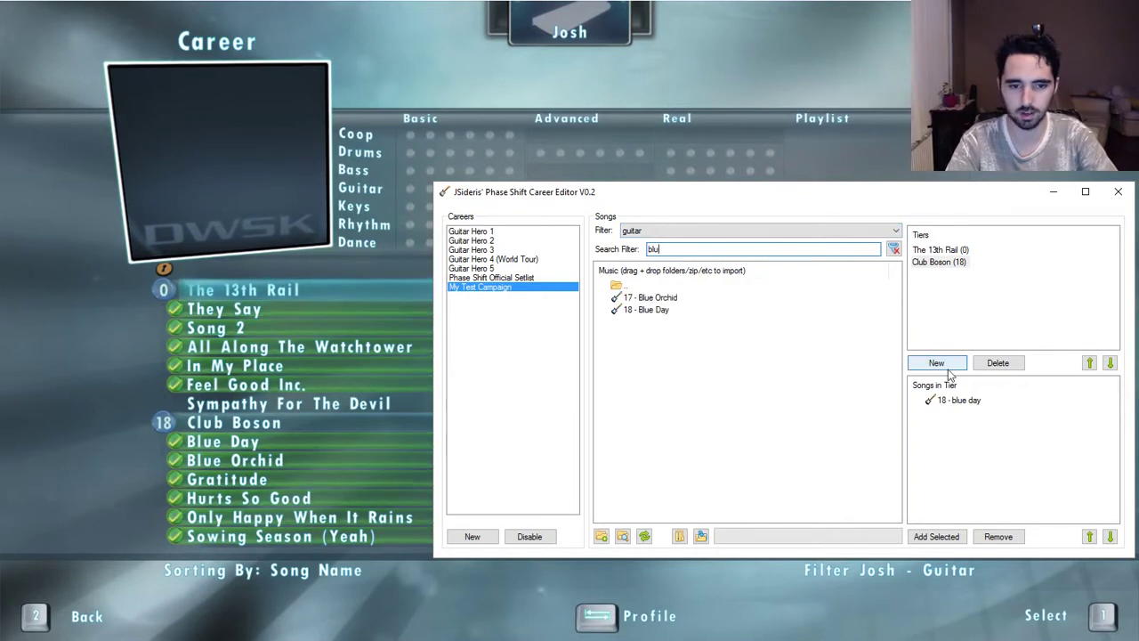
Move Club Boson ahead of The 13th Rail, then back after it
click(938, 262)
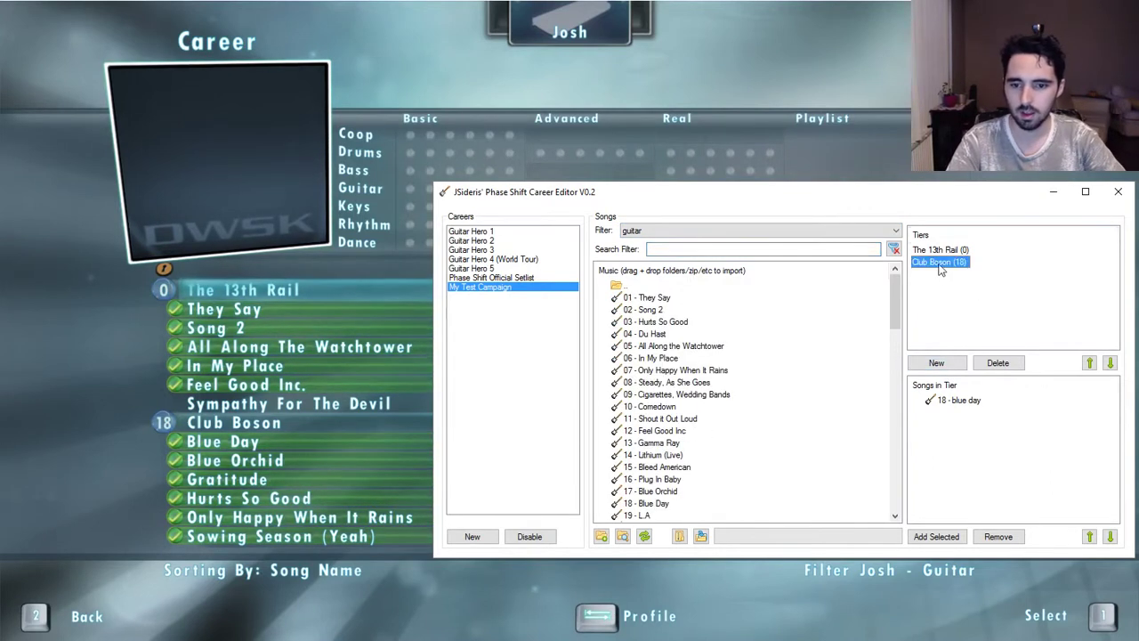
click(1090, 362)
click(1111, 364)
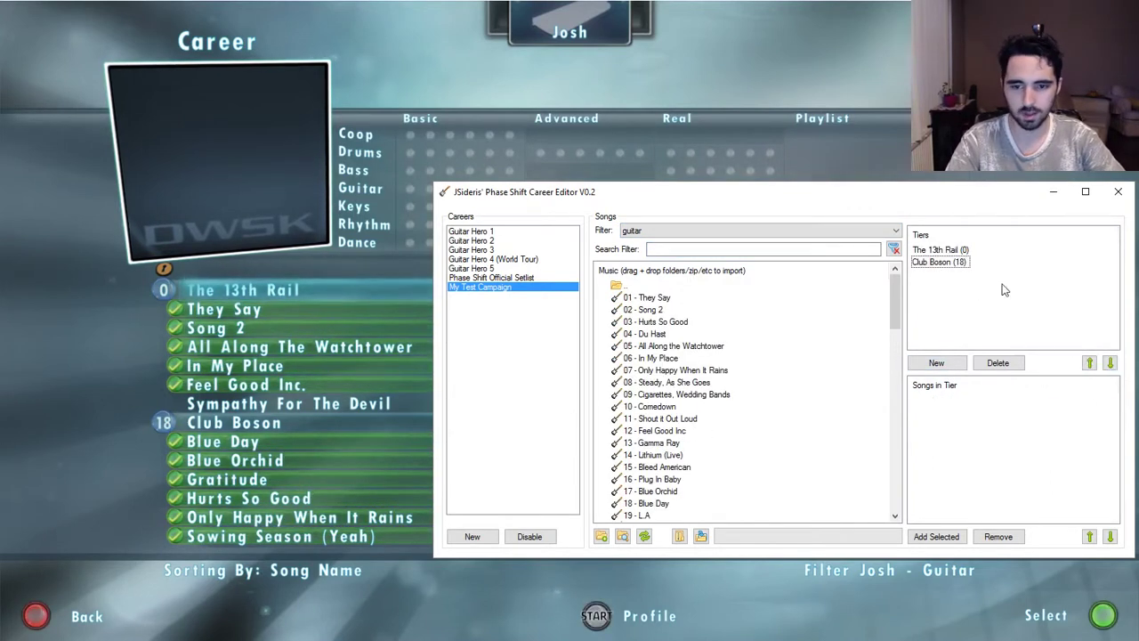
click(940, 249)
Reselect My Test Campaign to reload its tiers and return to the game window
click(488, 277)
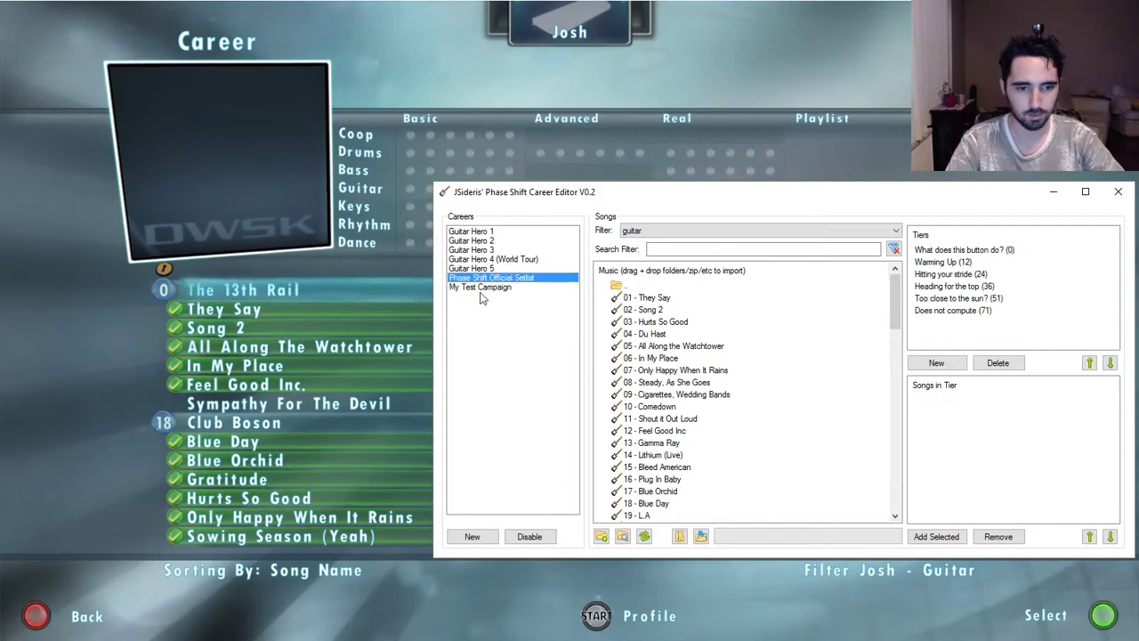
click(483, 287)
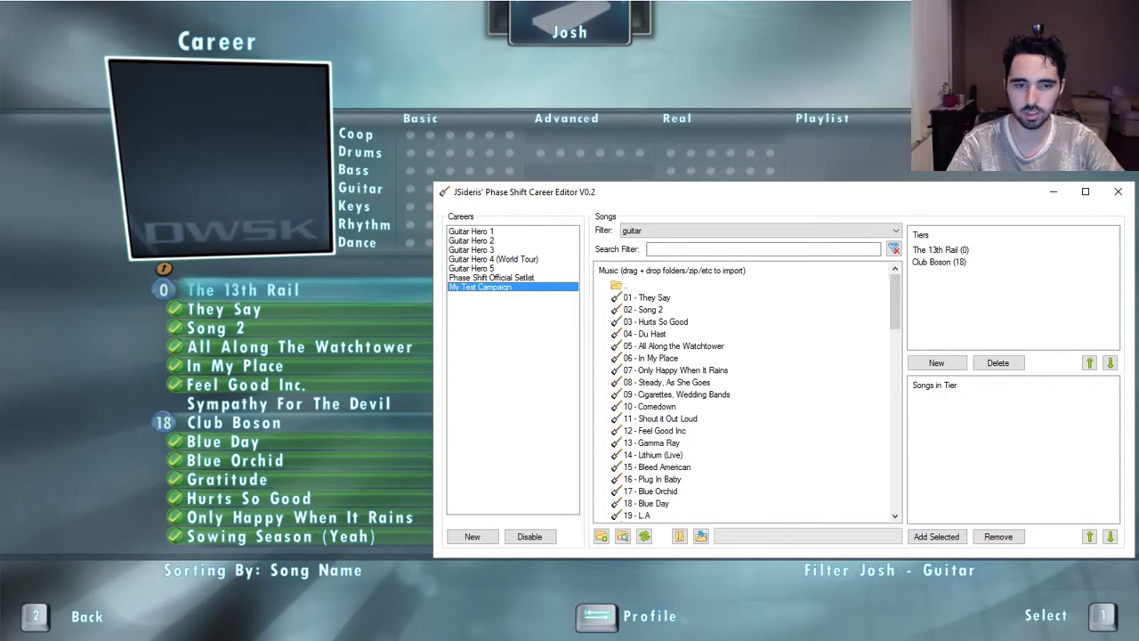
key(alt+Tab)
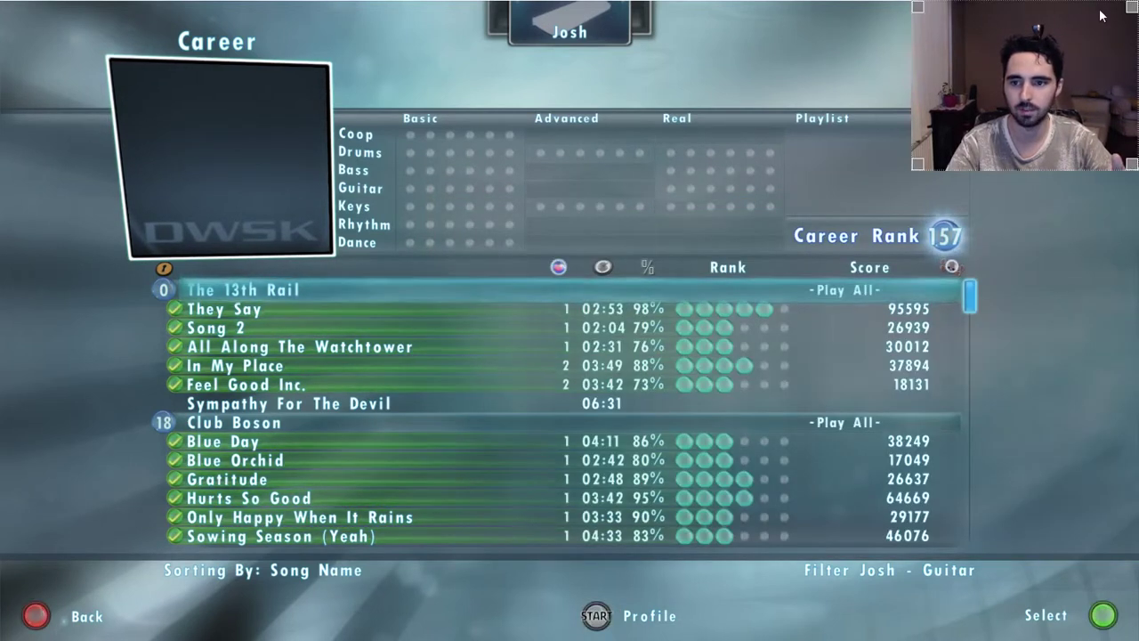
Close Phase Shift and relaunch it from the Start menu
key(alt+Tab)
key(super)
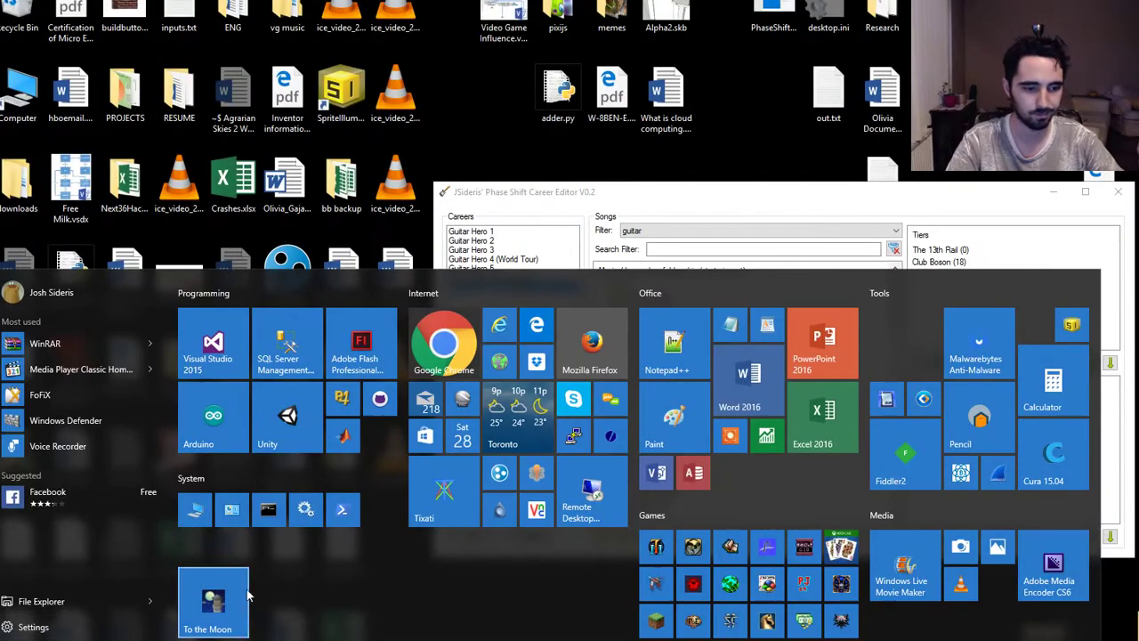
key(super)
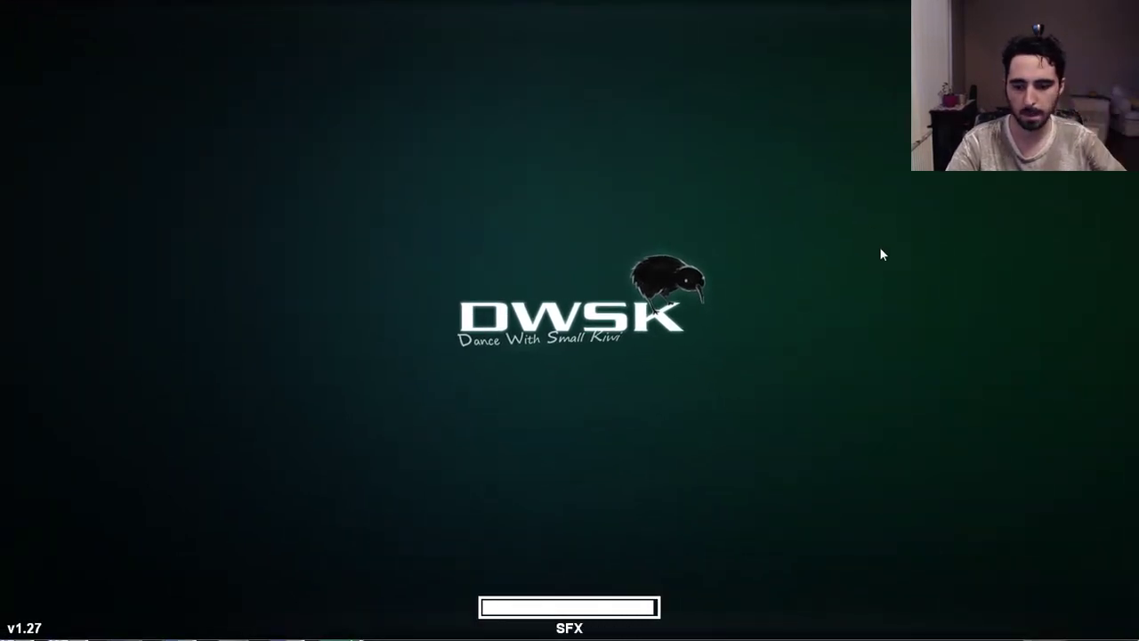
Open My Test Campaign from the Career list and begin a new career
key(Down)
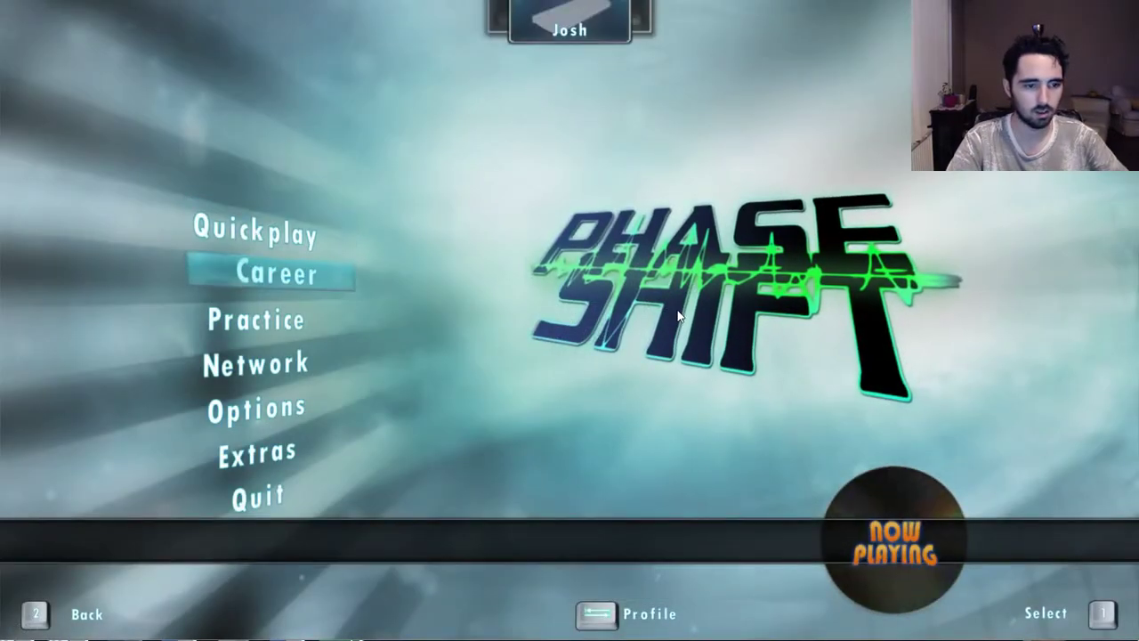
key(Return)
key(Down)
key(Down)
key(Down)
key(Down)
key(Down)
key(Down)
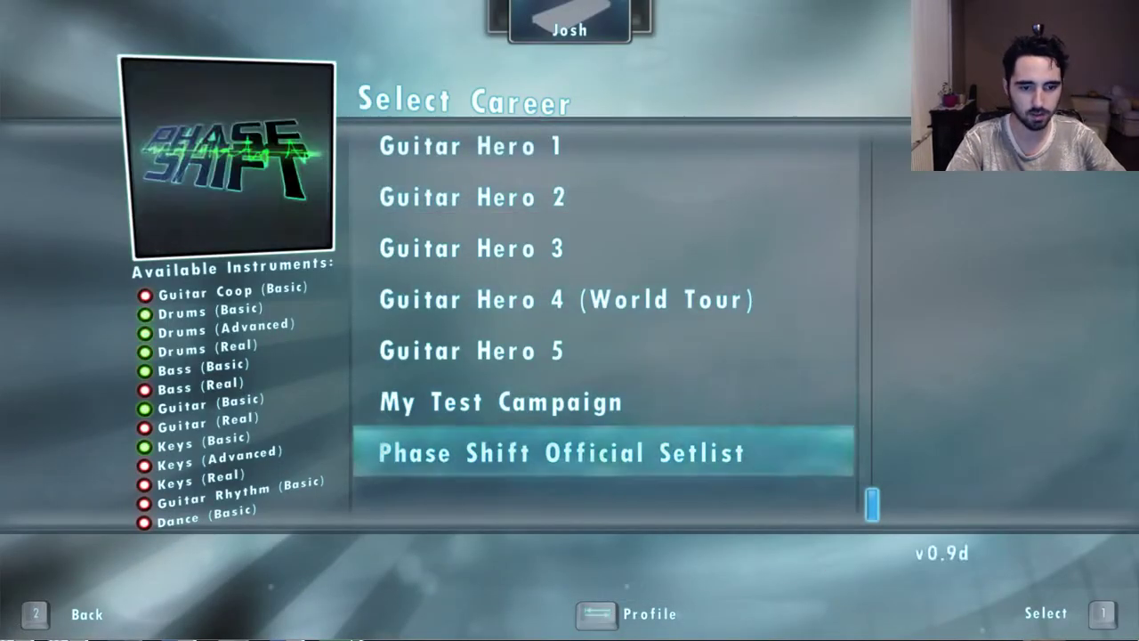
key(Return)
key(Return)
key(Down)
key(Down)
key(Down)
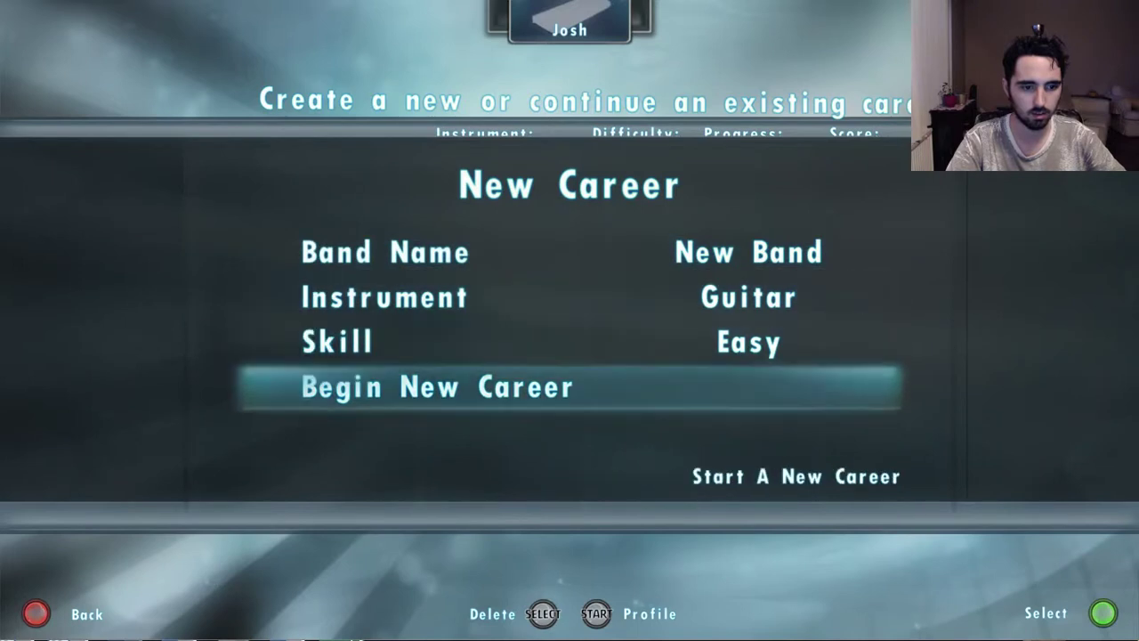
key(Return)
key(Down)
key(Down)
key(Down)
key(Down)
key(Down)
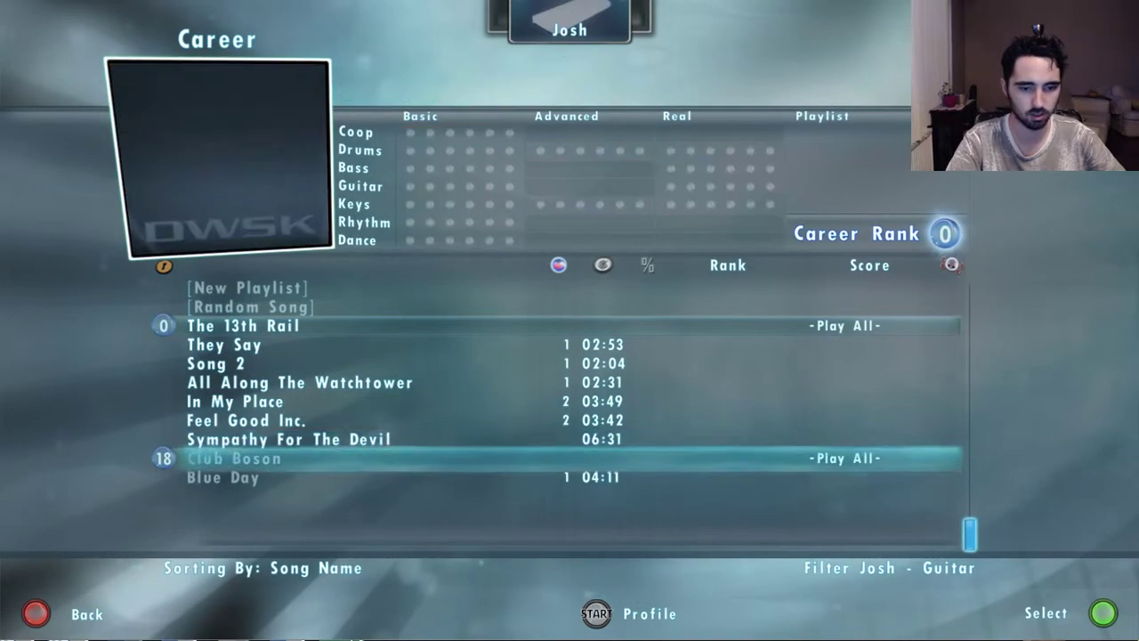